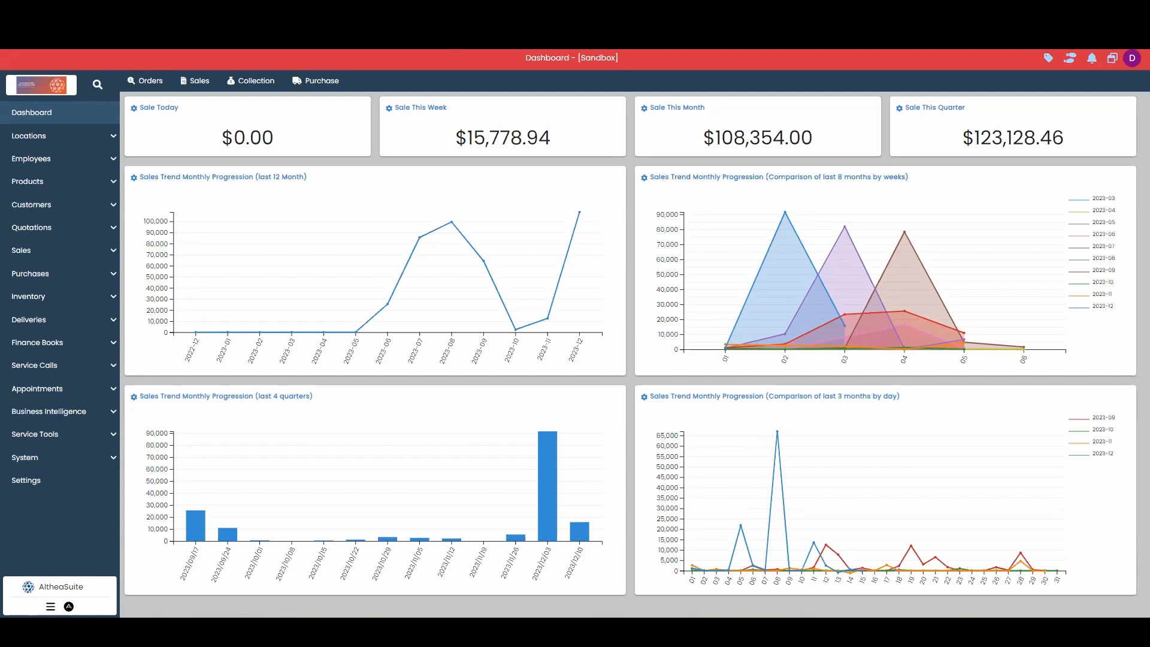
# - Start a new sales invoice from the sales invoice list and highlight its assigned invoice number
pyautogui.click(79, 251)
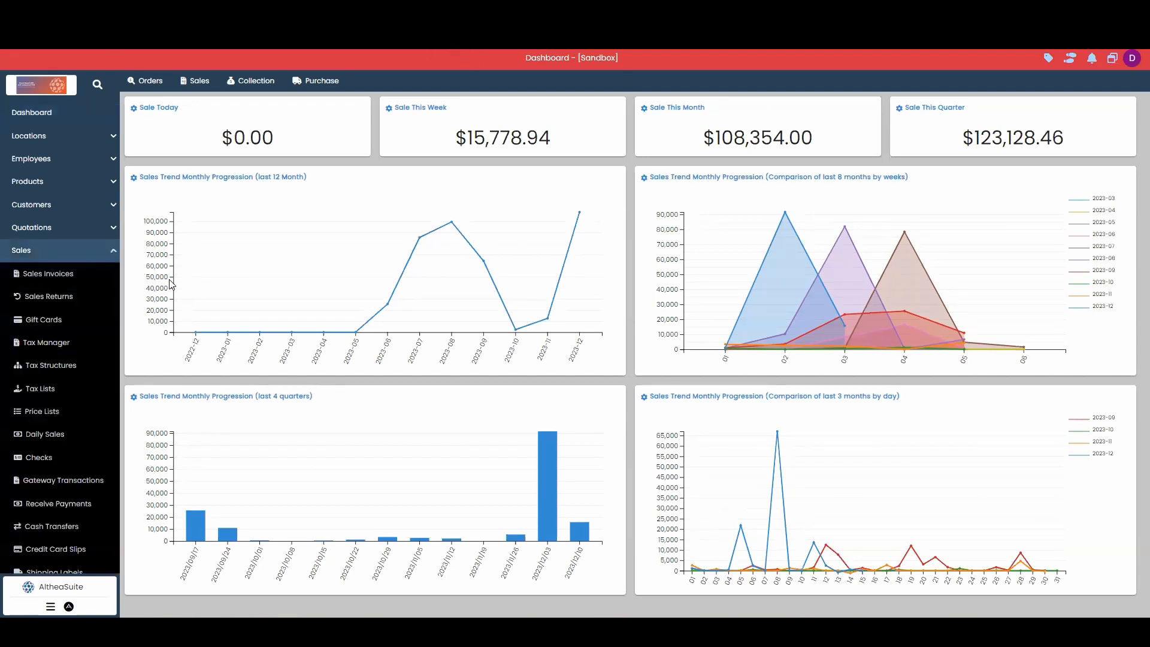
pyautogui.click(88, 279)
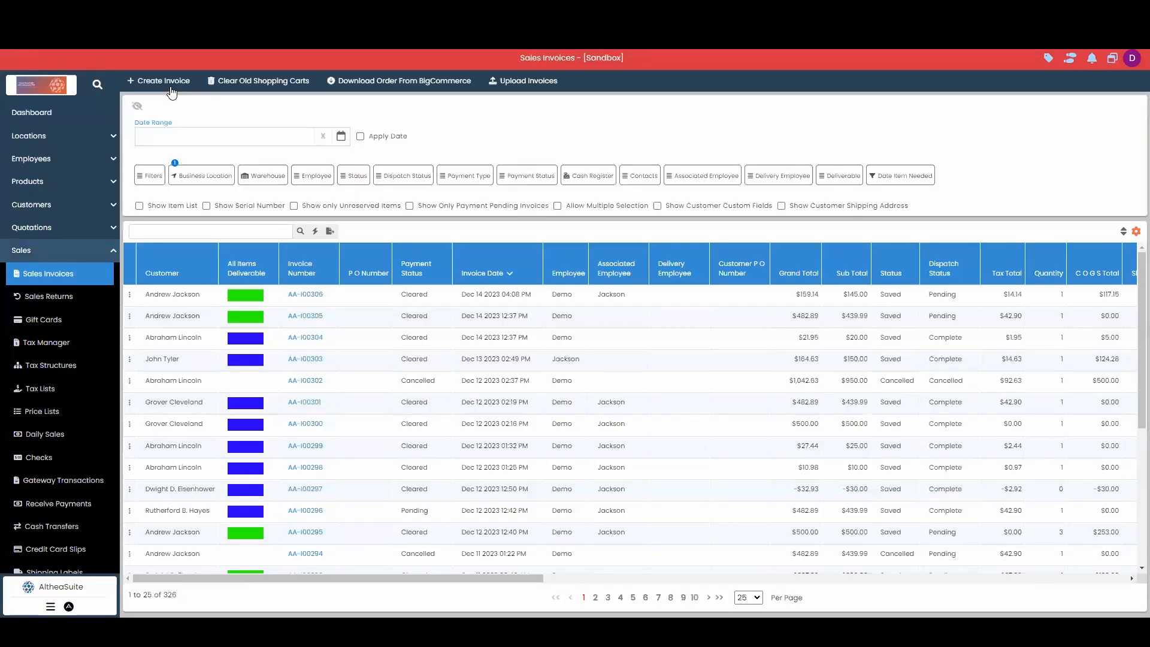
pyautogui.click(170, 88)
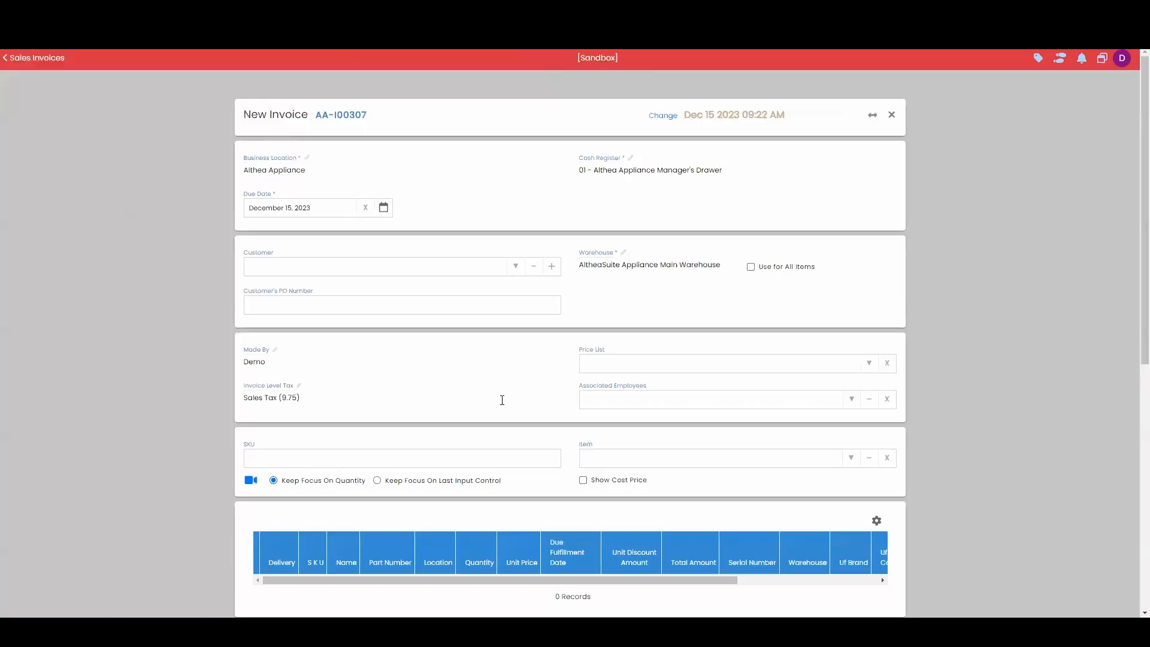
pyautogui.moveTo(315, 115); pyautogui.dragTo(376, 120)
pyautogui.click(370, 137)
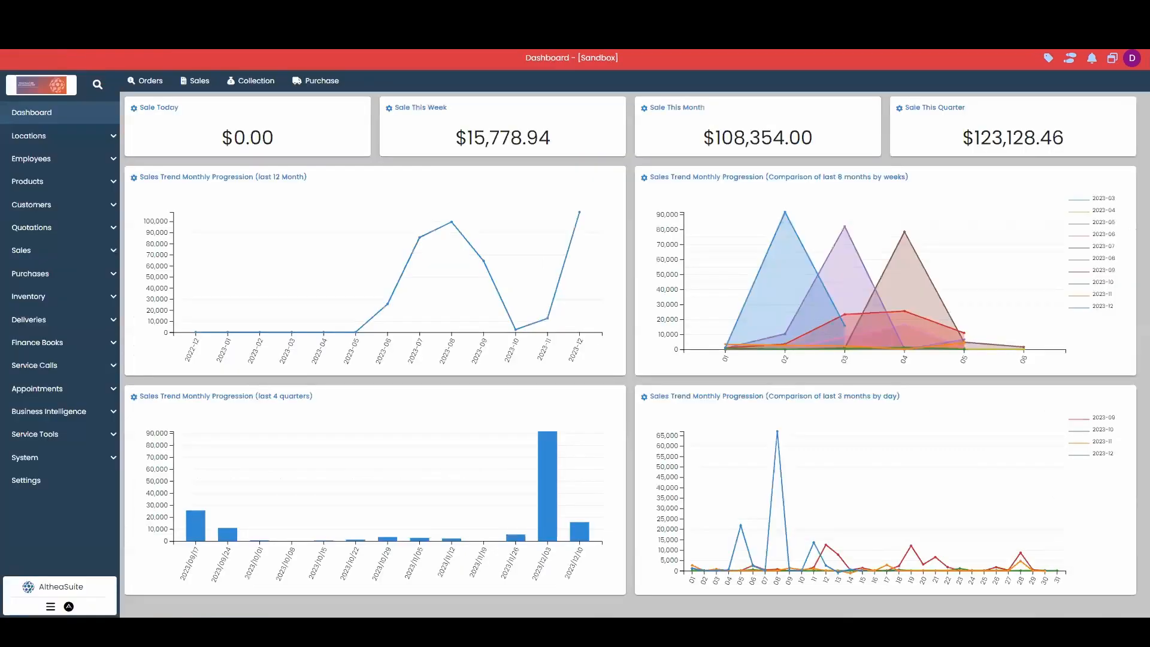
# - In a second session, start another new sales invoice and highlight its assigned invoice number
pyautogui.click(66, 255)
pyautogui.click(68, 279)
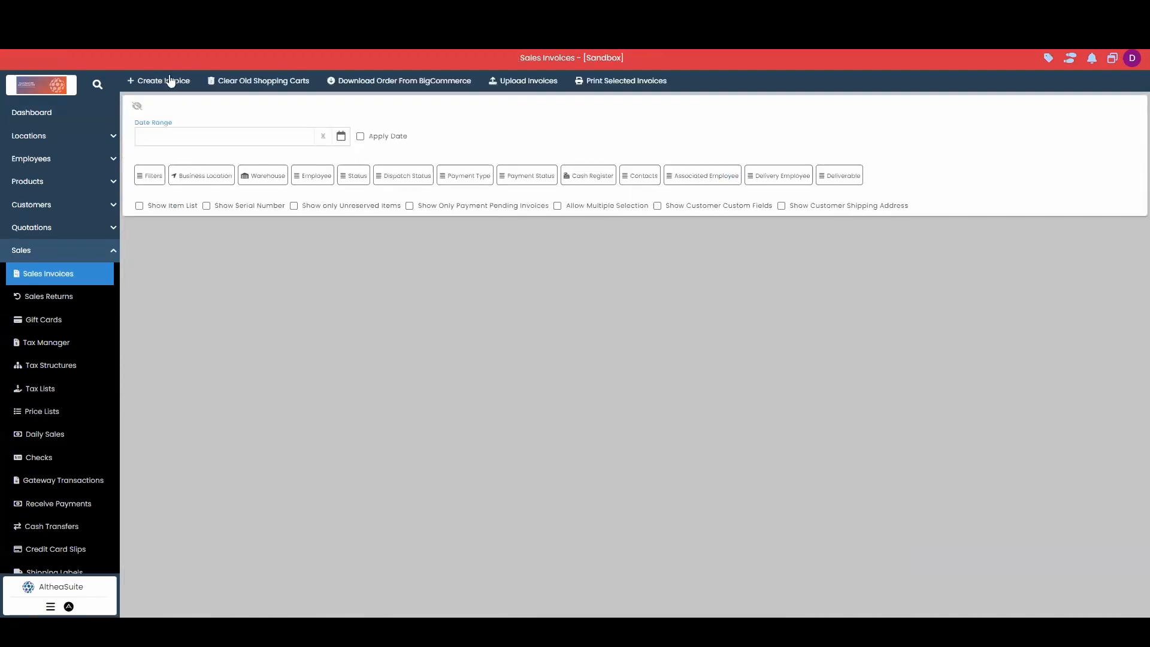
pyautogui.click(166, 81)
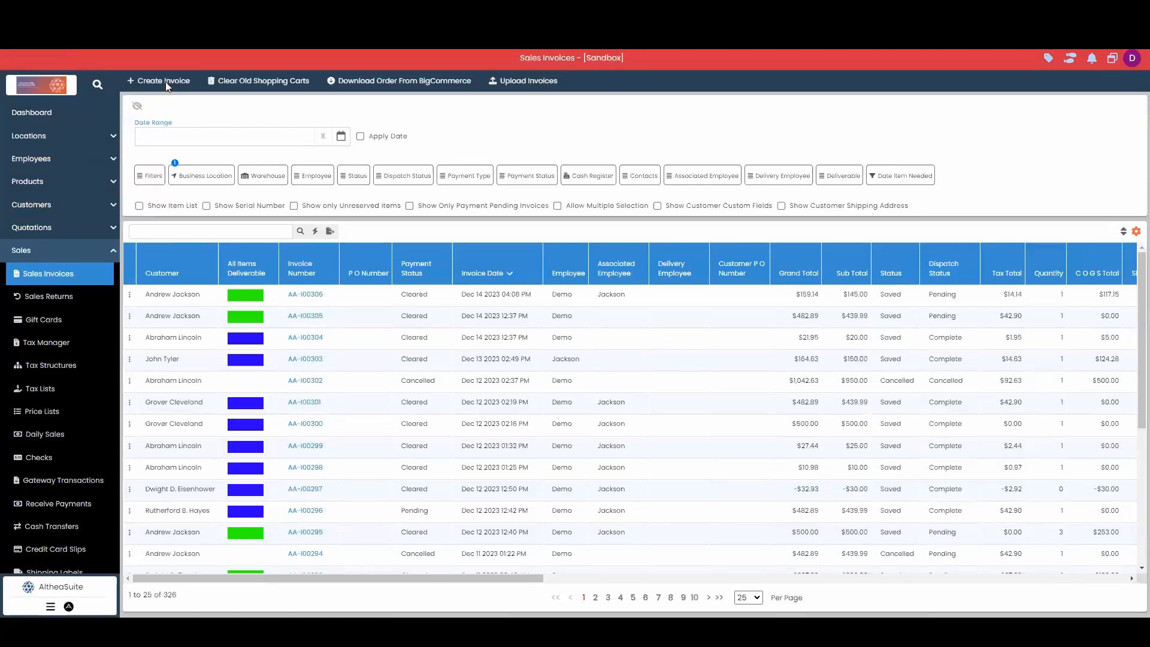
pyautogui.click(165, 80)
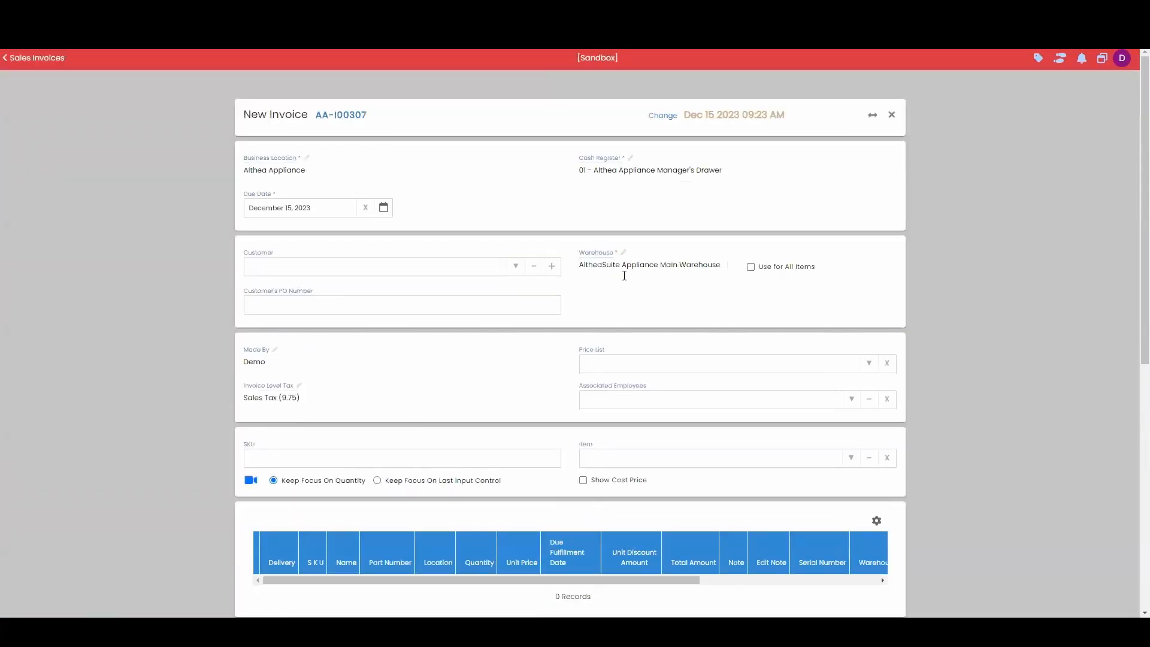
pyautogui.moveTo(314, 115); pyautogui.dragTo(377, 126)
pyautogui.click(371, 127)
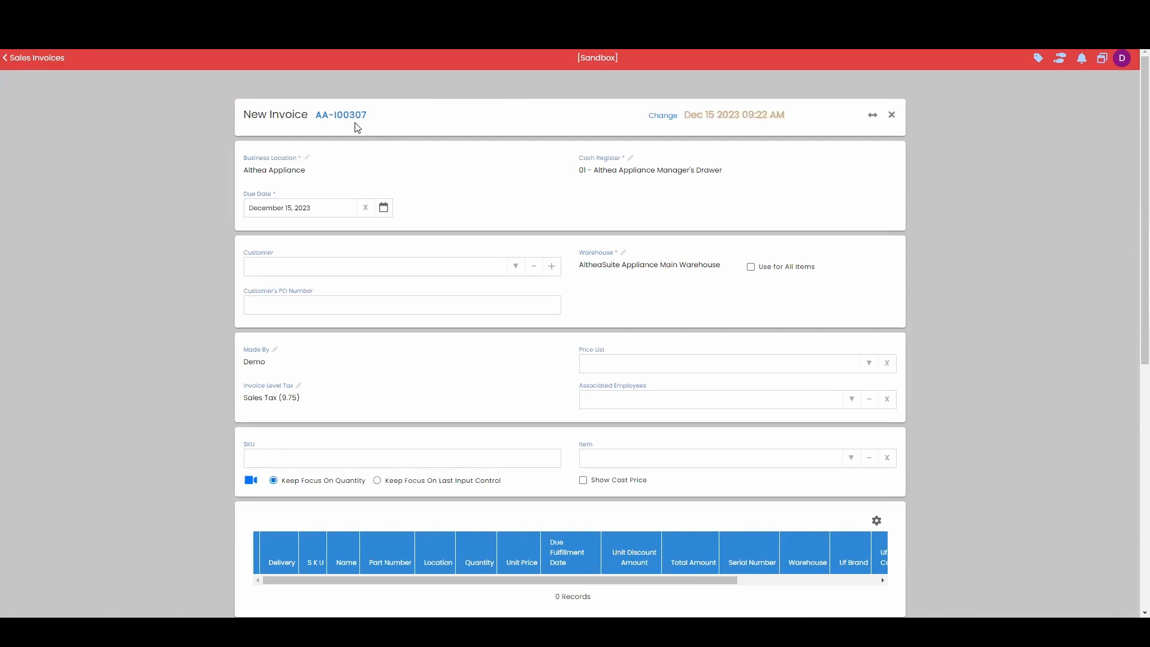
# - Back in the first invoice, open the invoice number for editing in the invoice date settings and accept the current date and number
pyautogui.scroll(-3, 752, 474)
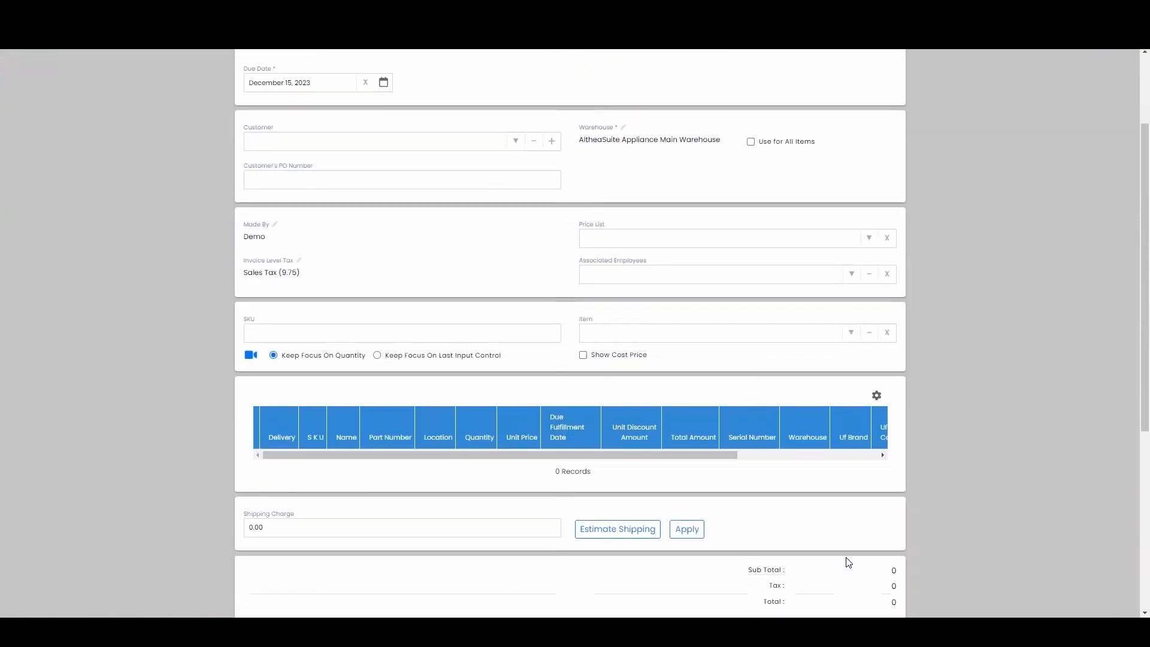
pyautogui.scroll(3, 694, 393)
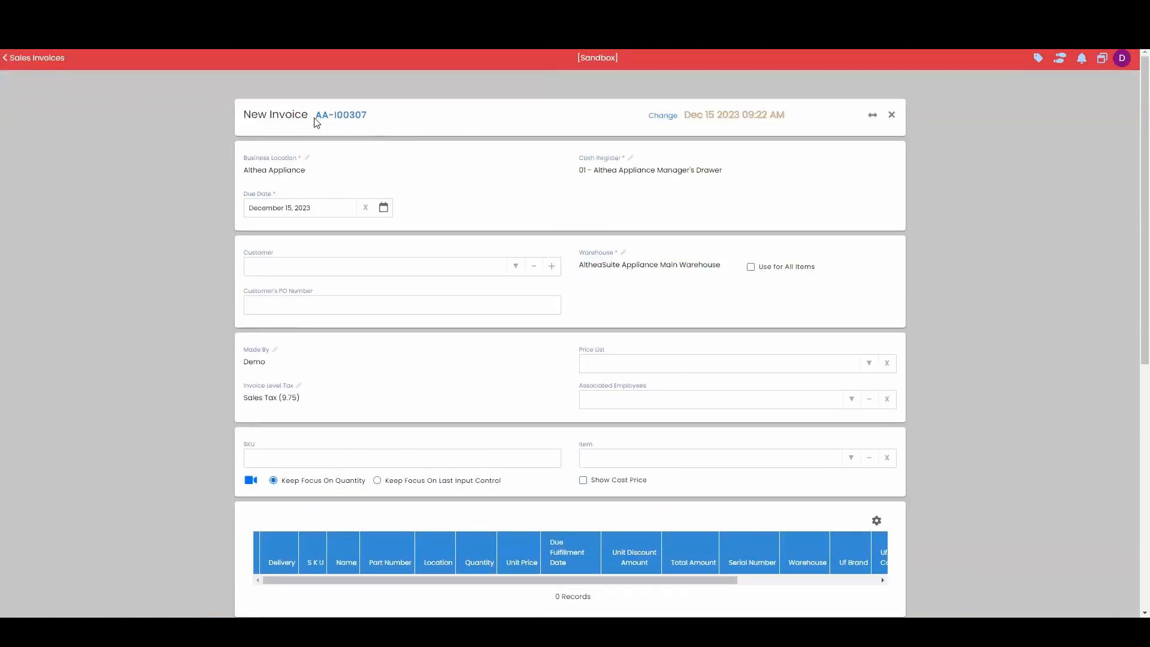
pyautogui.moveTo(315, 118); pyautogui.dragTo(381, 117)
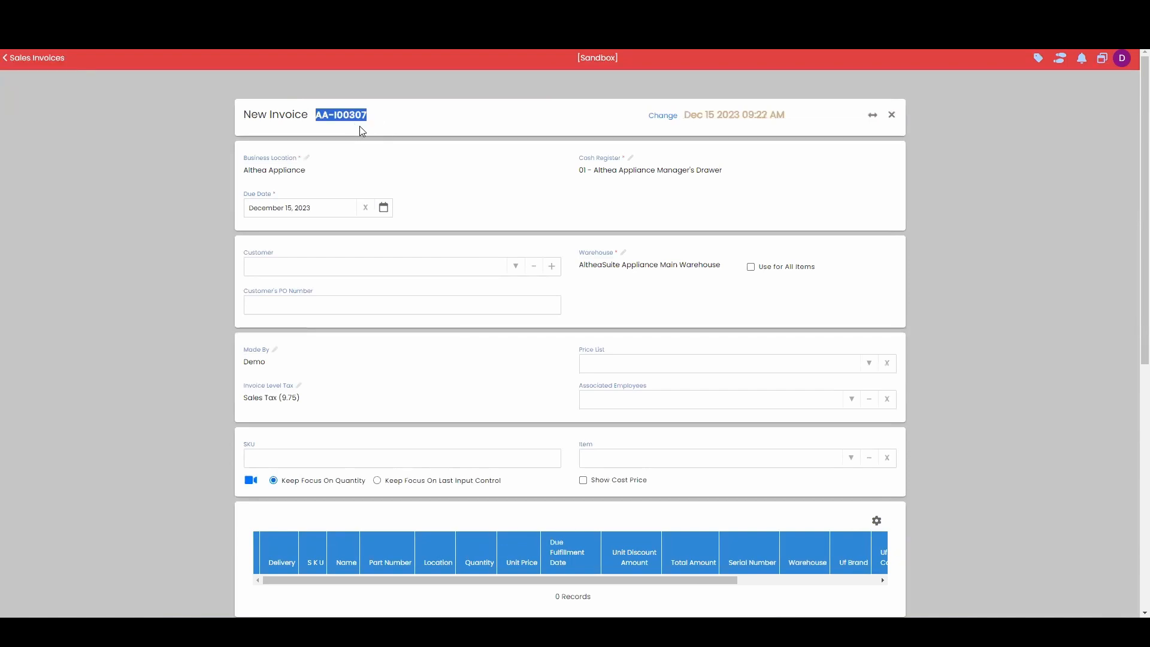
pyautogui.click(361, 128)
pyautogui.click(663, 116)
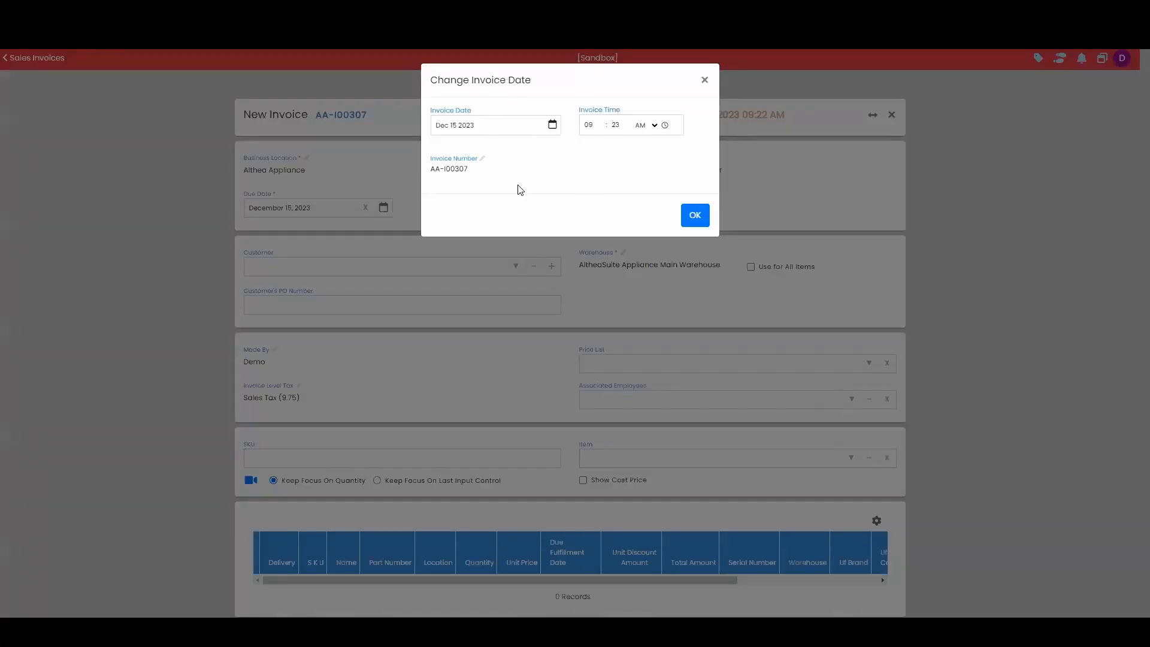
pyautogui.click(470, 170)
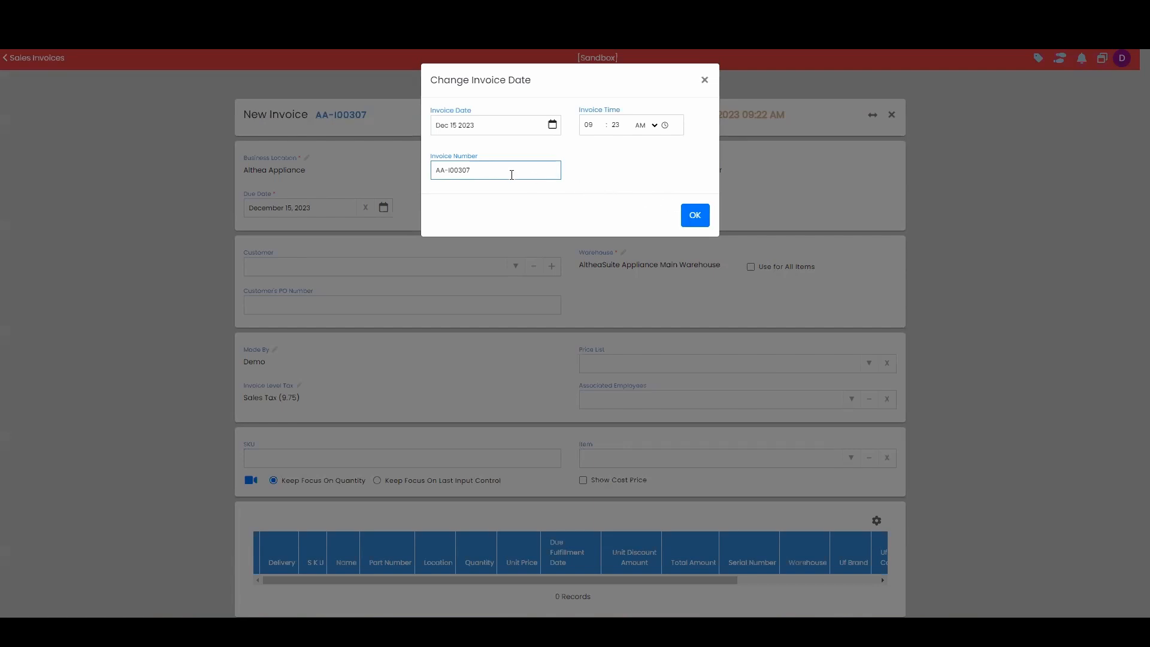
pyautogui.click(695, 217)
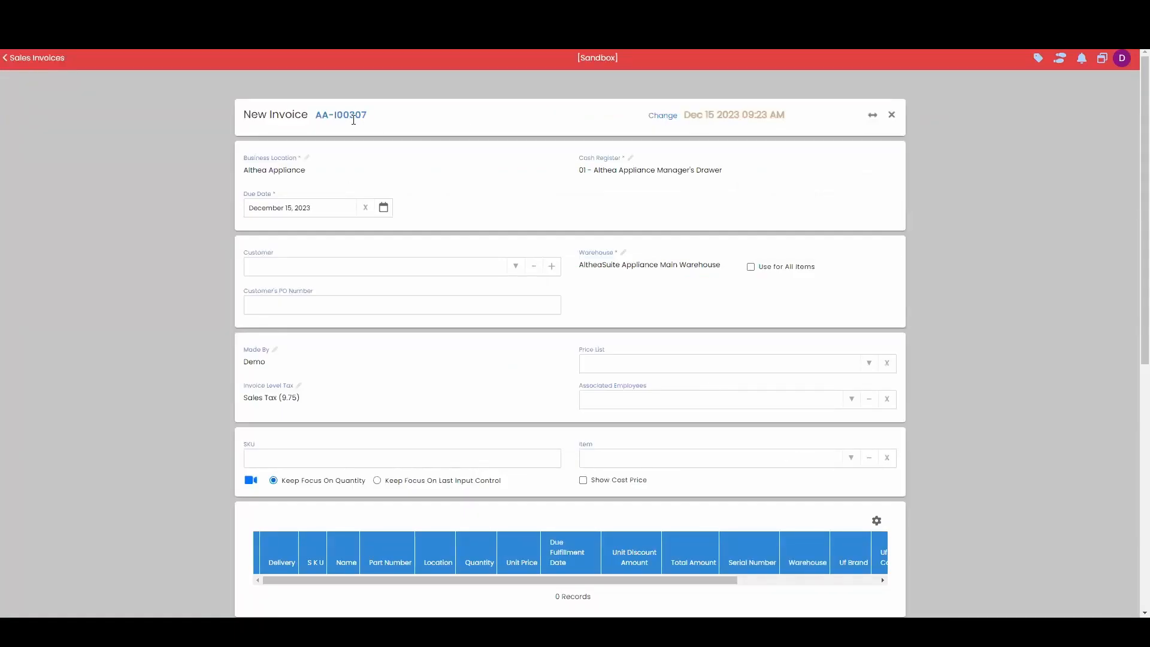
# - Add the 1.2 Cu. Ft. Over-the-Range Low Profile Sensor Microwave Oven (UVM9125STSS) to the first invoice and set it to DL
pyautogui.click(851, 462)
pyautogui.click(750, 512)
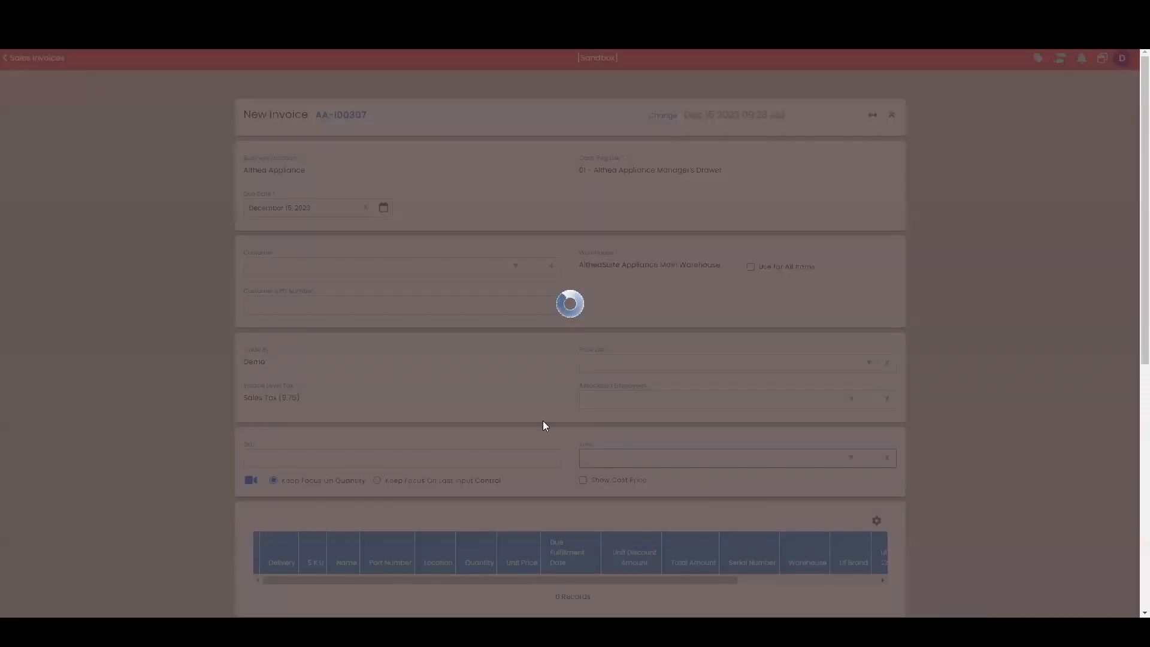
pyautogui.scroll(-5, 543, 425)
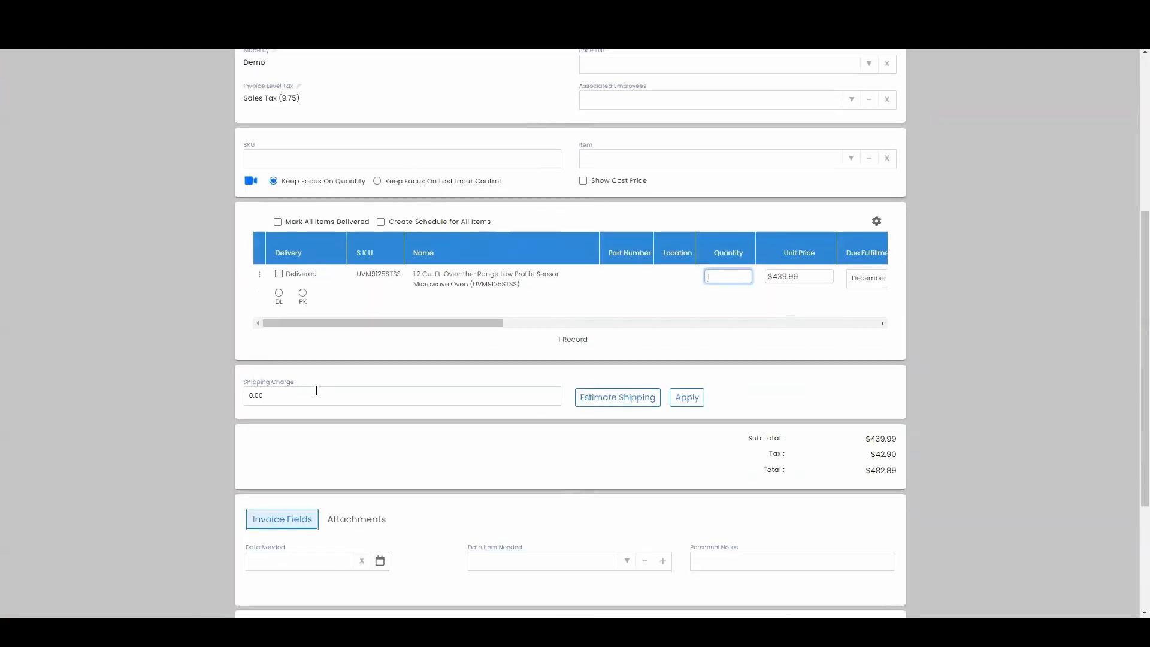
pyautogui.click(278, 292)
# - Proceed to payment for the first invoice and apply the full pending amount as cash
pyautogui.scroll(-4, 390, 439)
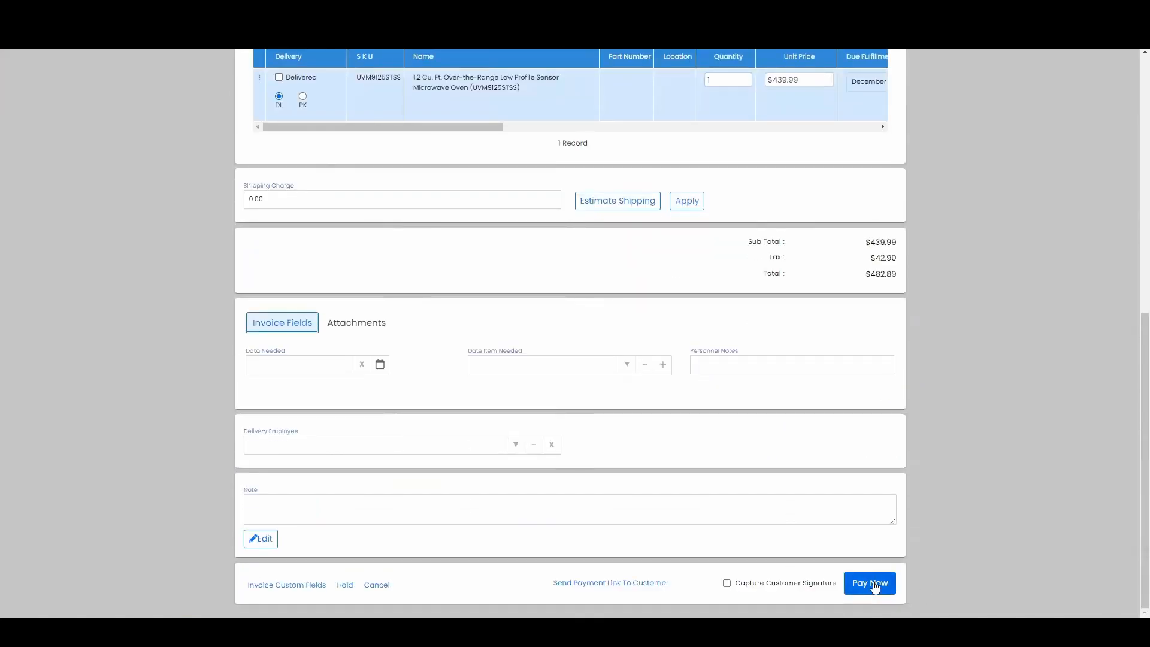
pyautogui.click(870, 583)
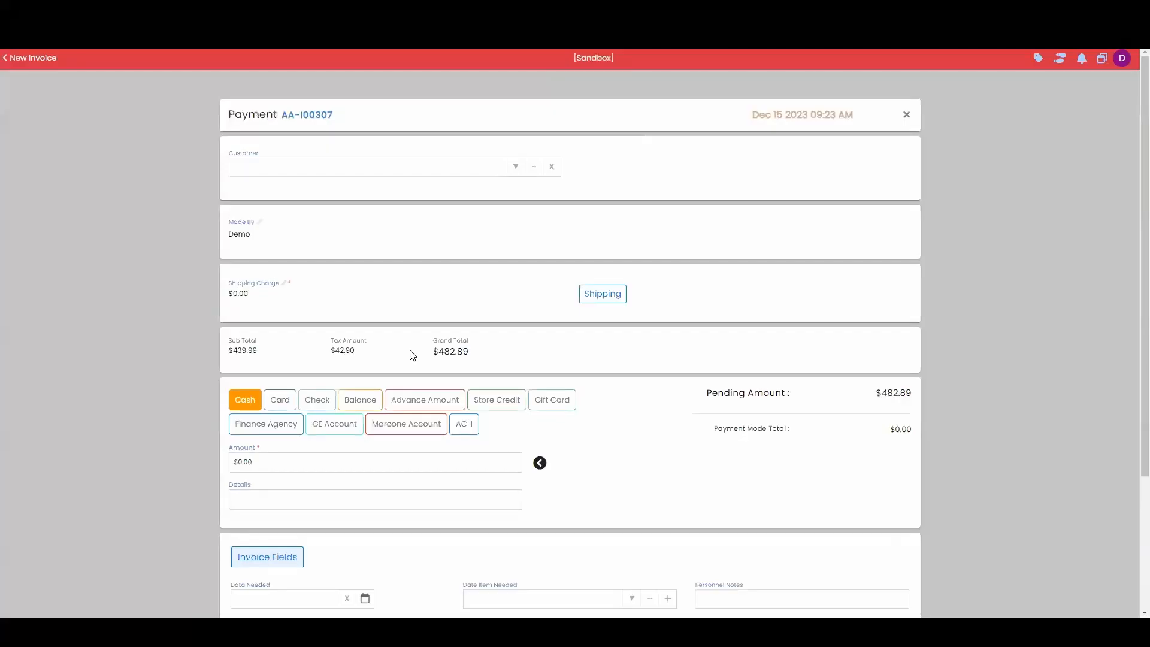
pyautogui.scroll(-2, 409, 408)
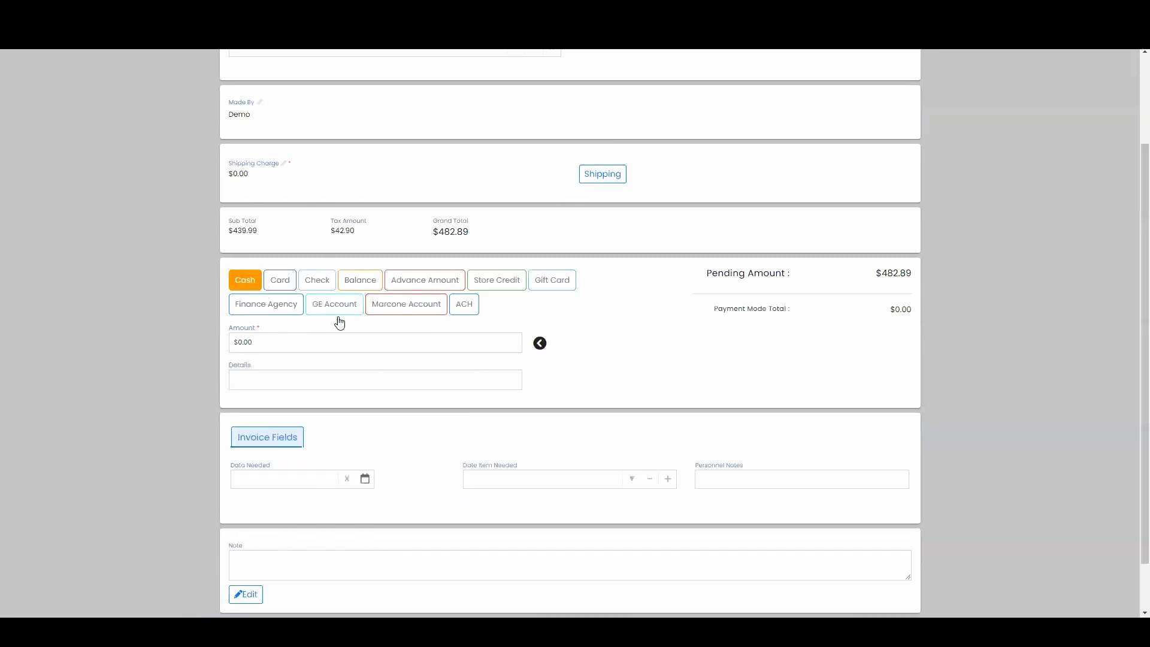
pyautogui.click(540, 344)
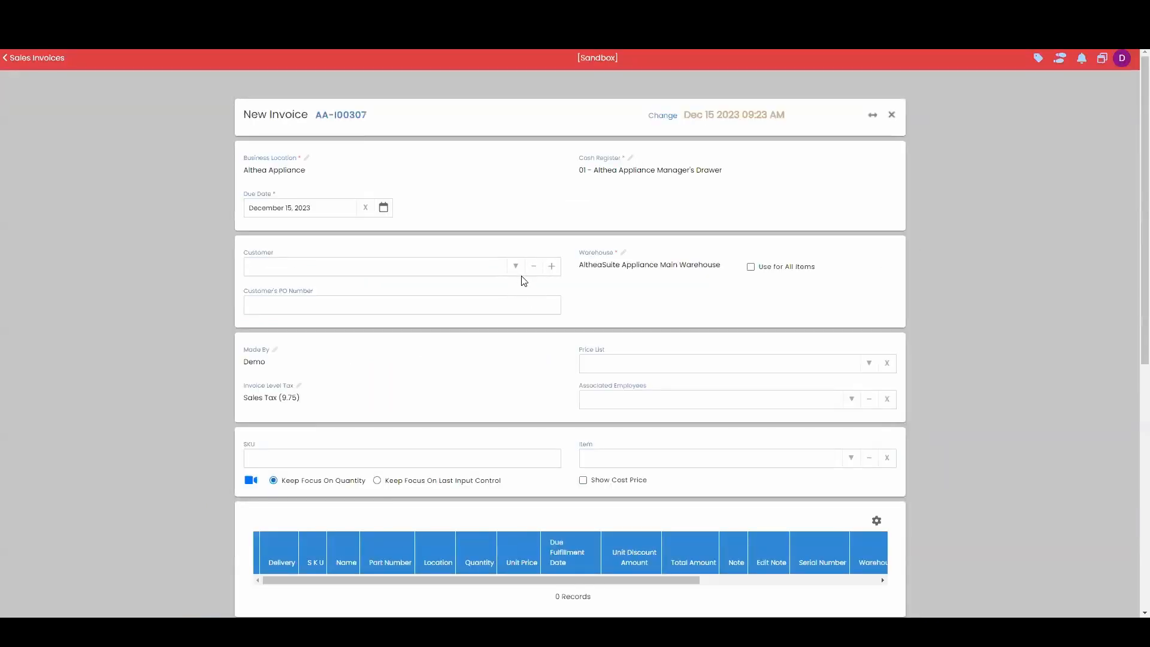
pyautogui.click(516, 268)
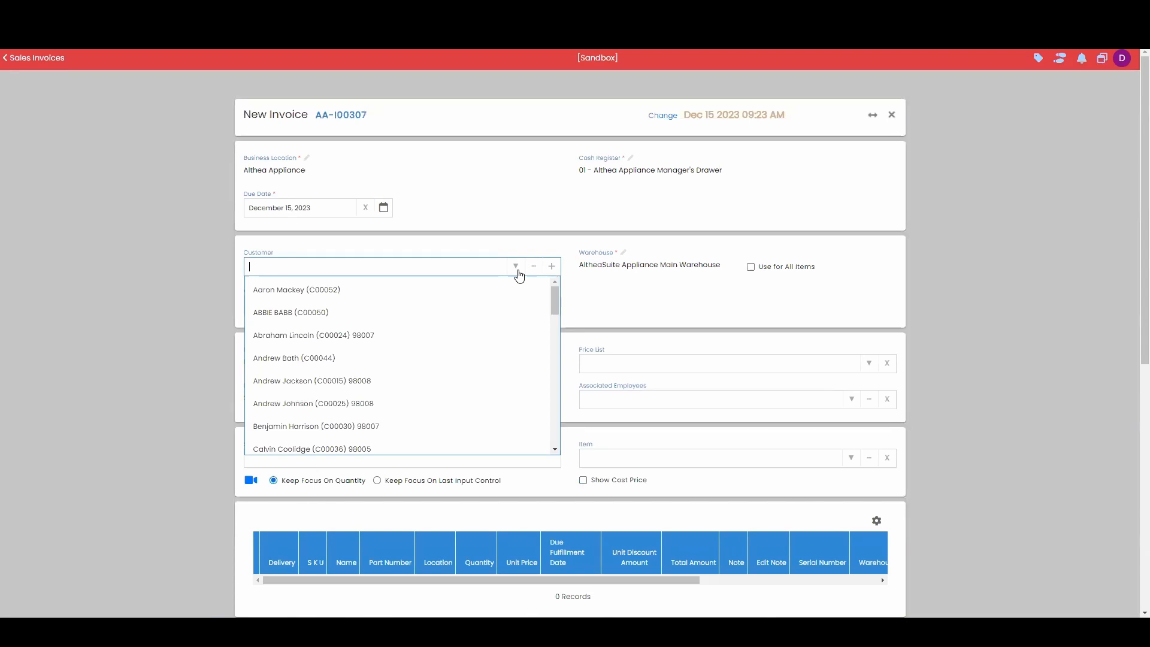
pyautogui.click(428, 380)
pyautogui.scroll(-5, 858, 470)
pyautogui.click(851, 258)
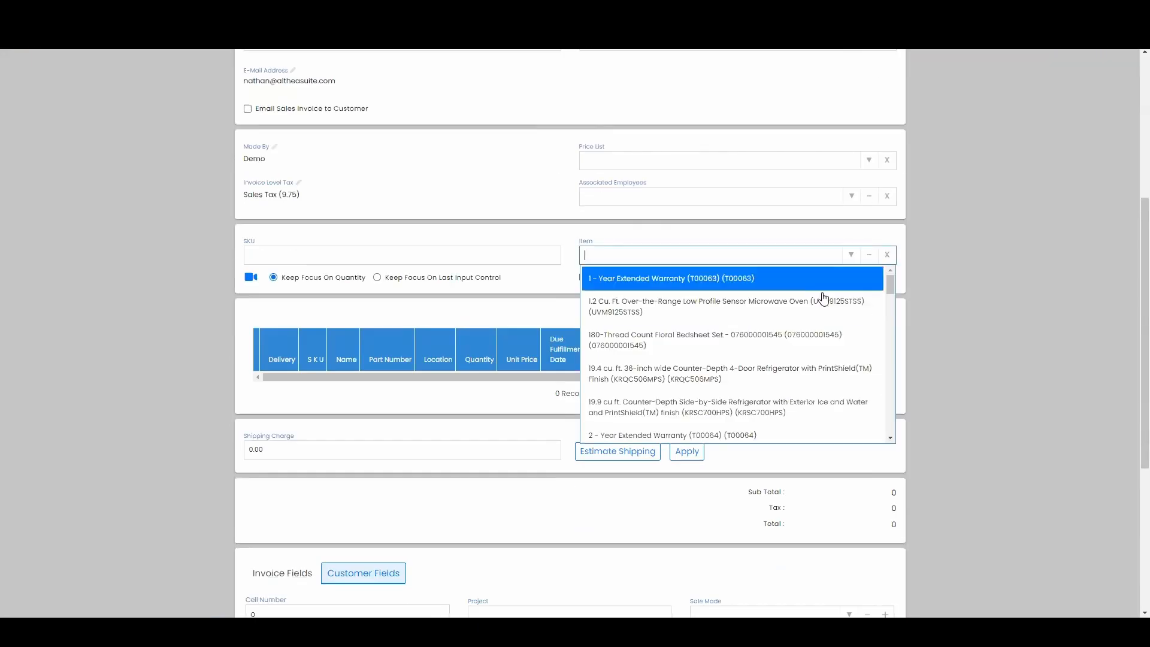
pyautogui.click(793, 347)
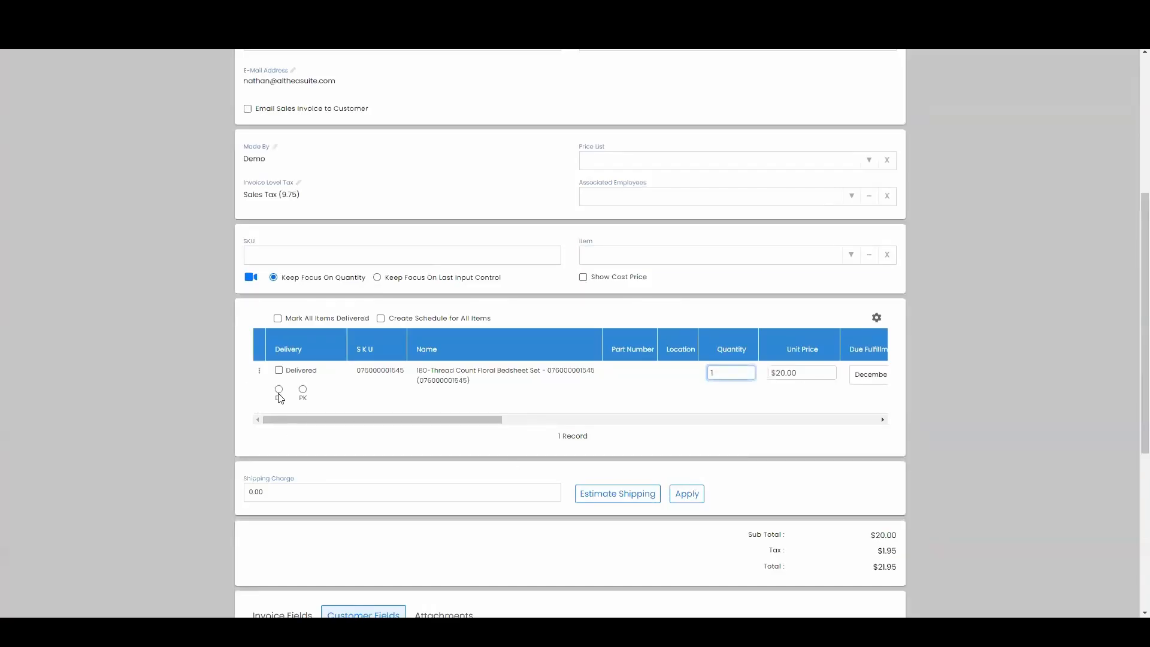
pyautogui.click(278, 391)
# - Proceed to payment for the second invoice, pay the full pending amount in cash and save it
pyautogui.scroll(-5, 551, 526)
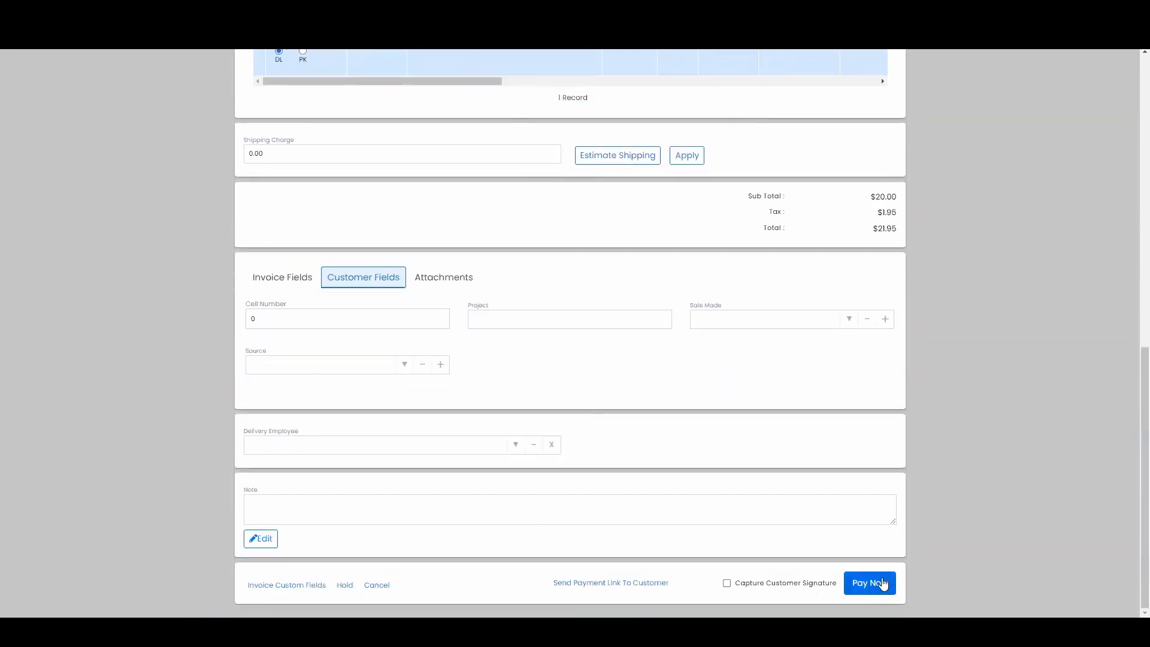
pyautogui.click(882, 583)
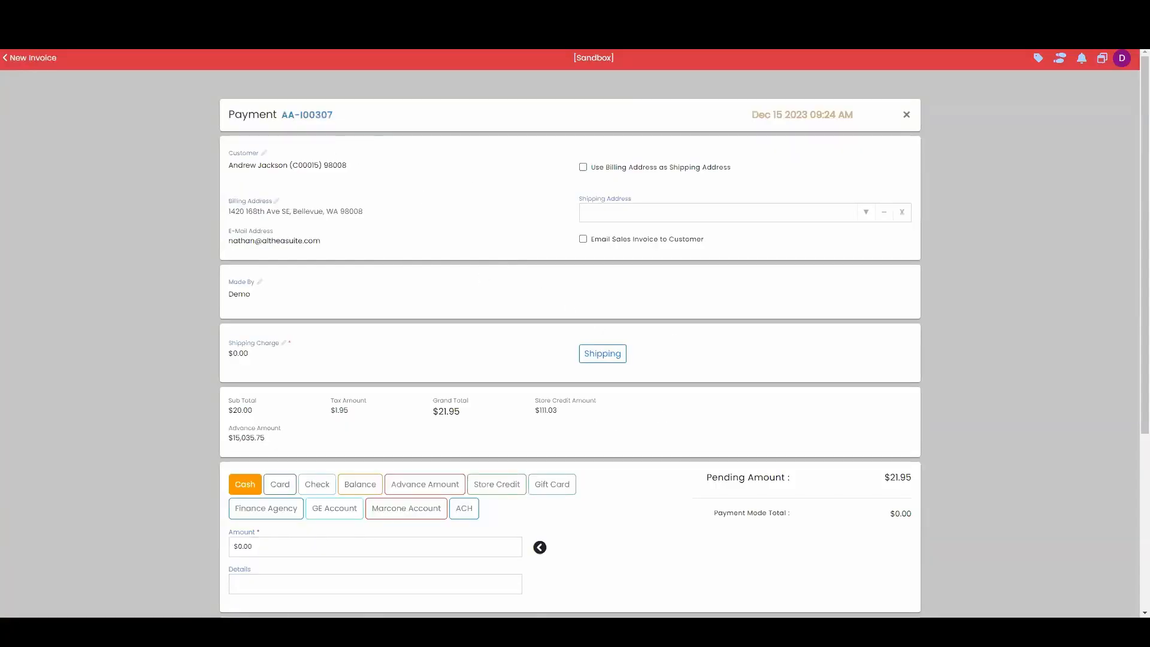
pyautogui.scroll(-3, 368, 281)
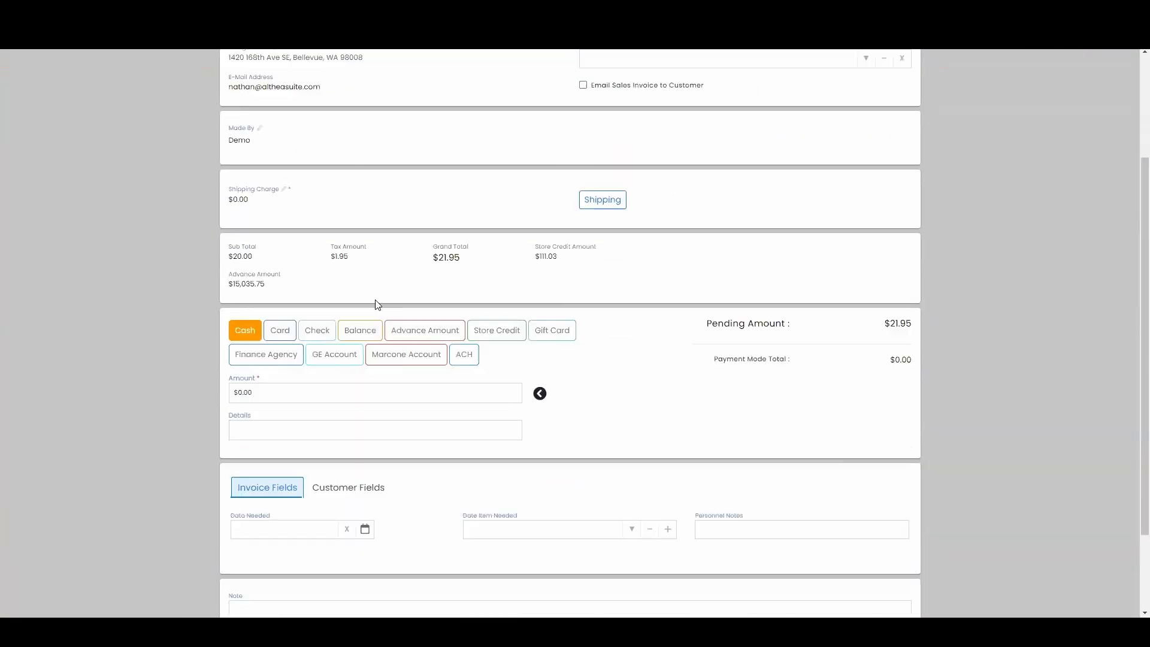
pyautogui.click(540, 367)
pyautogui.scroll(-2, 552, 393)
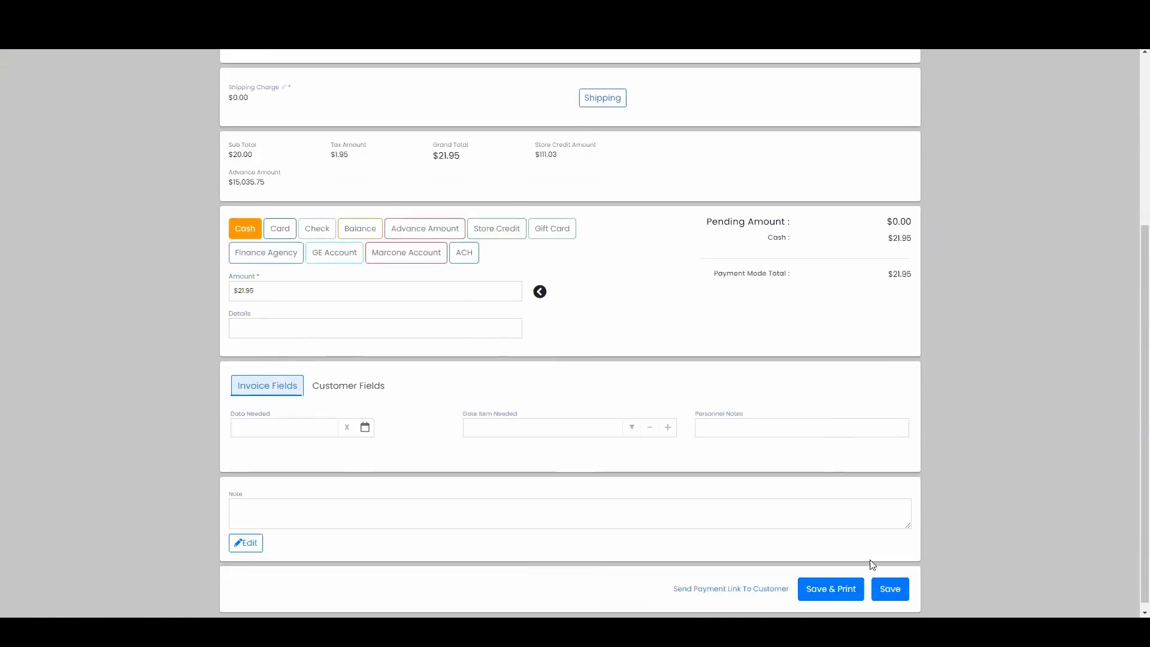
pyautogui.click(894, 582)
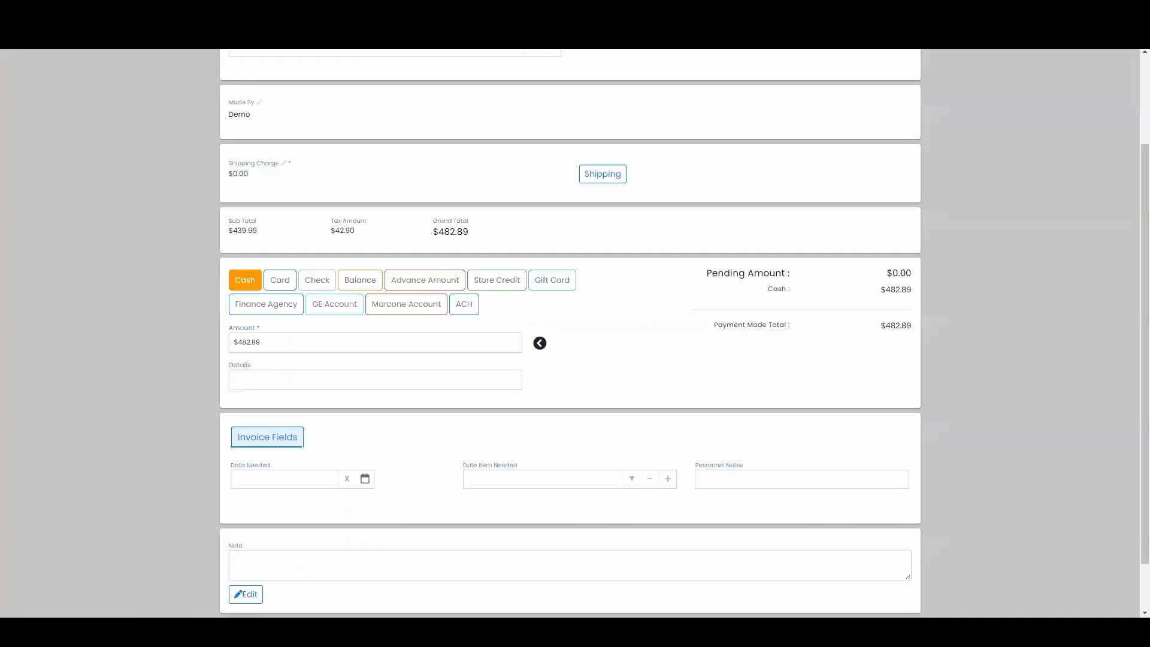
# - Try to save the first invoice with its full cash payment, and dismiss the resulting message
pyautogui.scroll(-1, 839, 558)
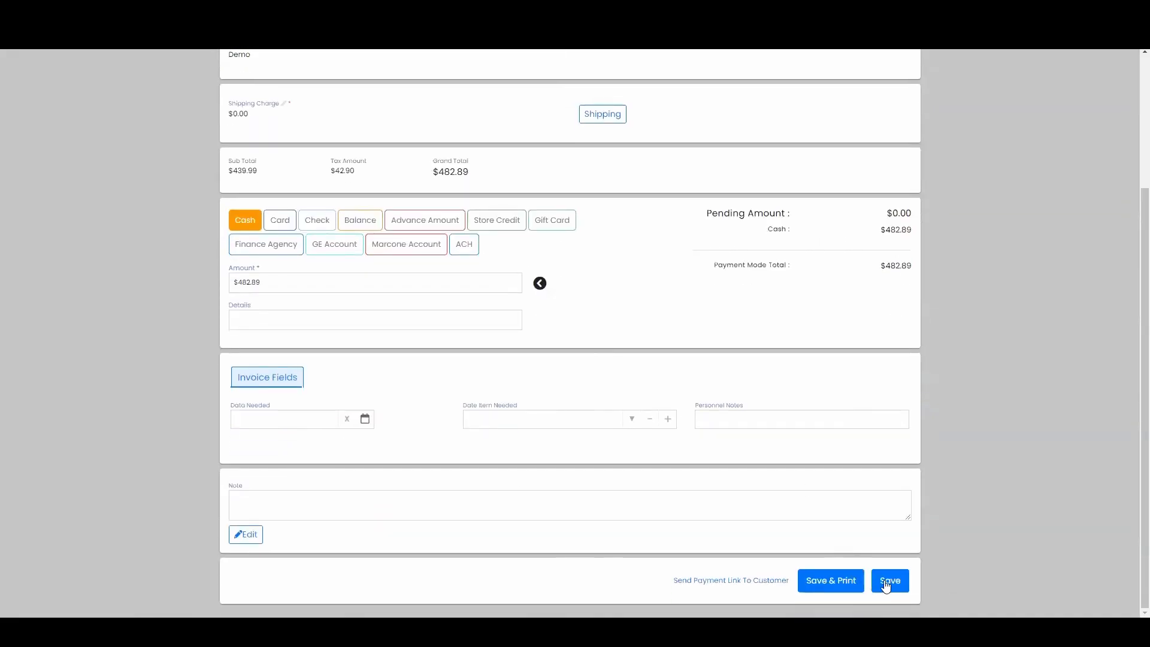
pyautogui.click(883, 578)
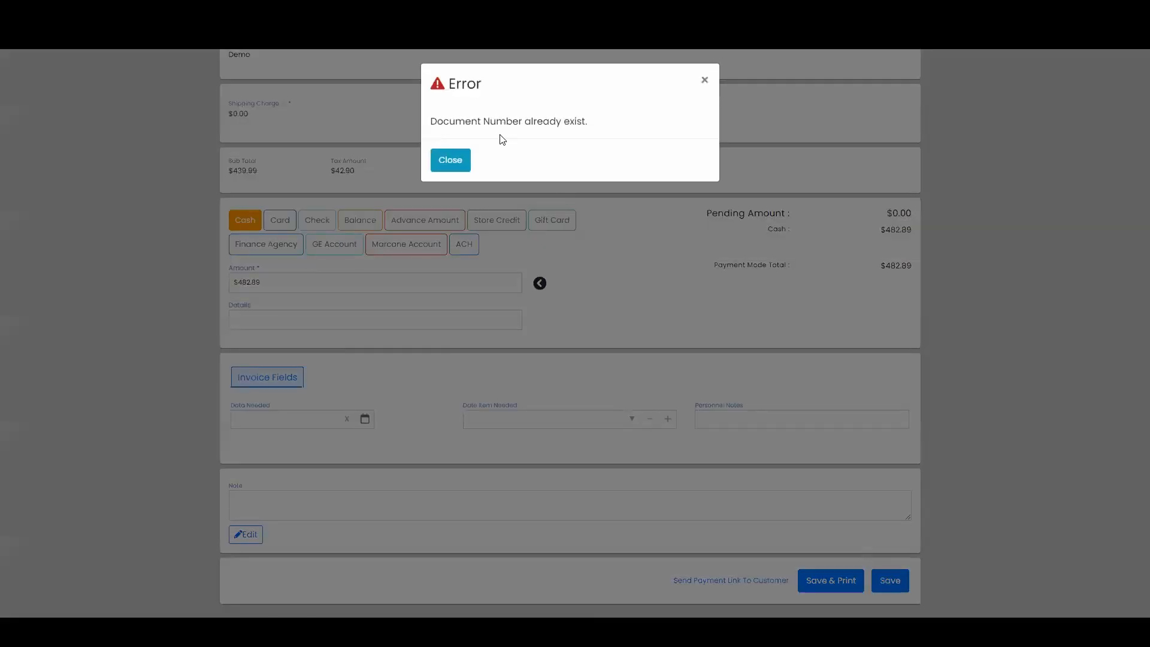
pyautogui.click(464, 159)
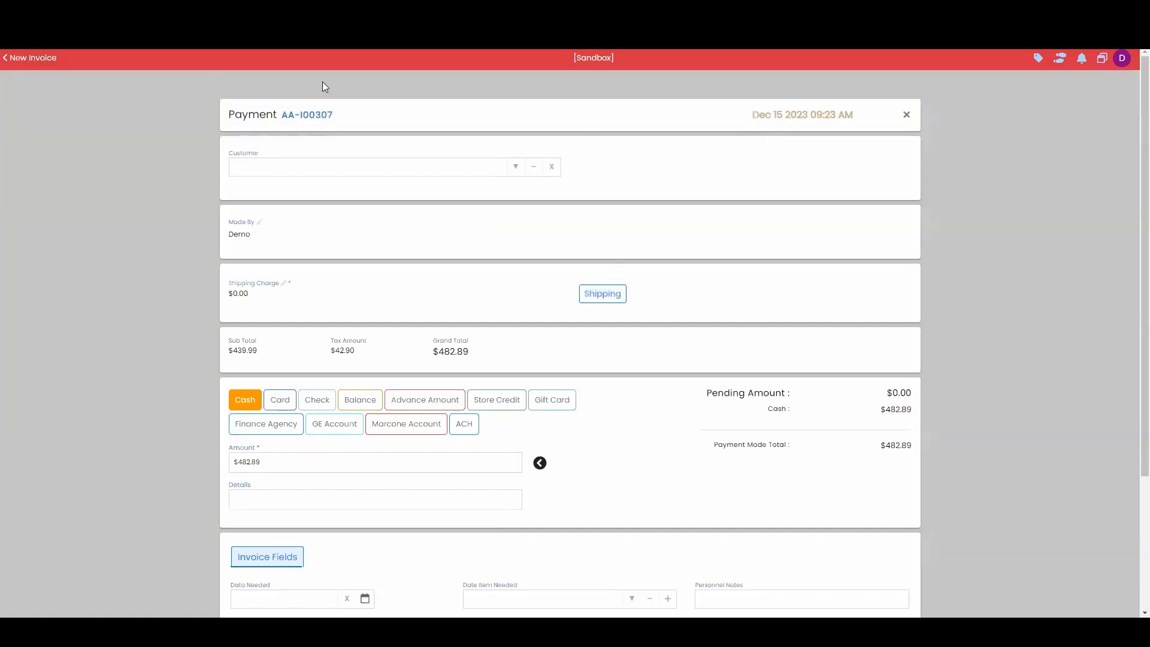
# - Return from payment to the first invoice and check the invoice number in its date settings without changing anything
pyautogui.click(54, 58)
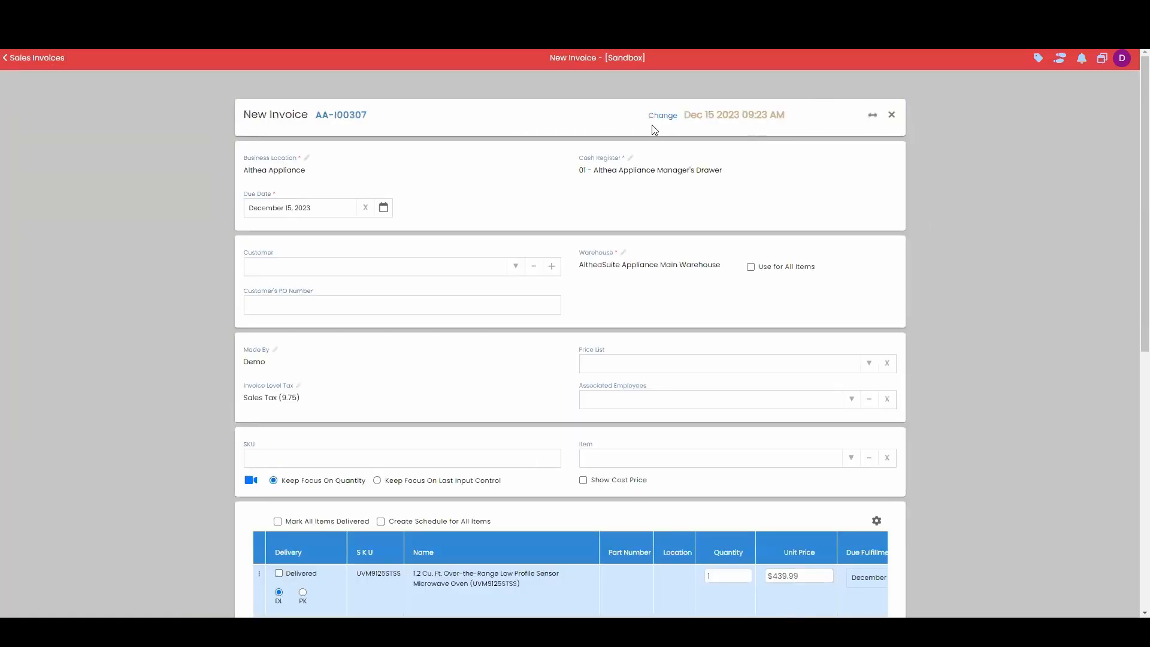
pyautogui.click(659, 120)
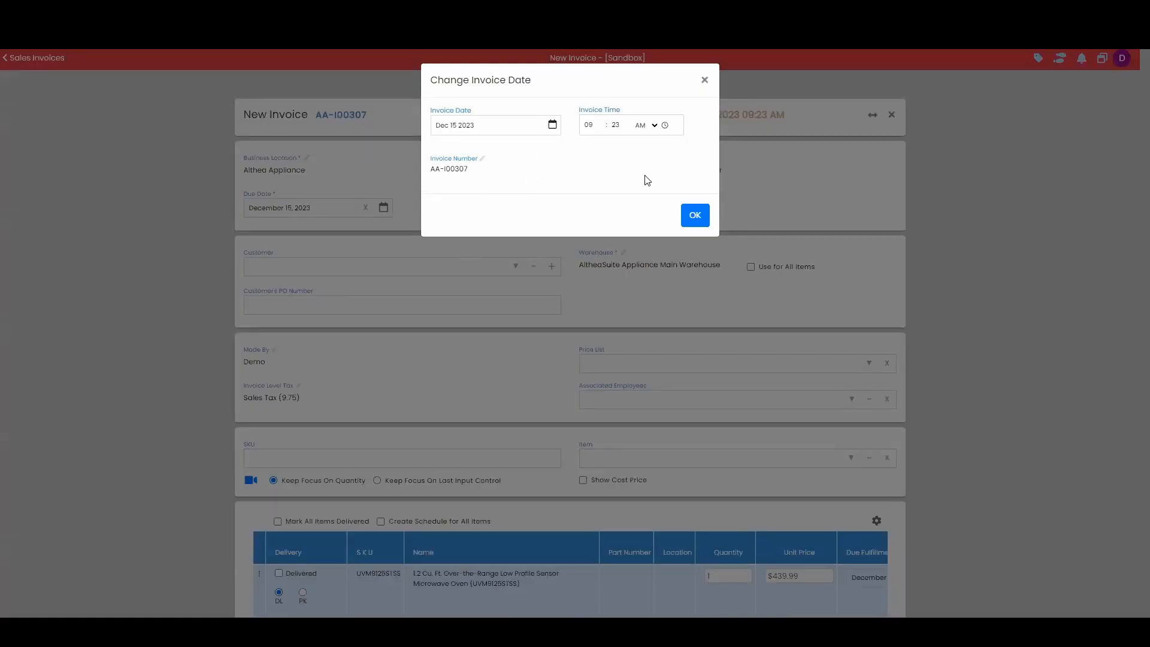
pyautogui.click(704, 79)
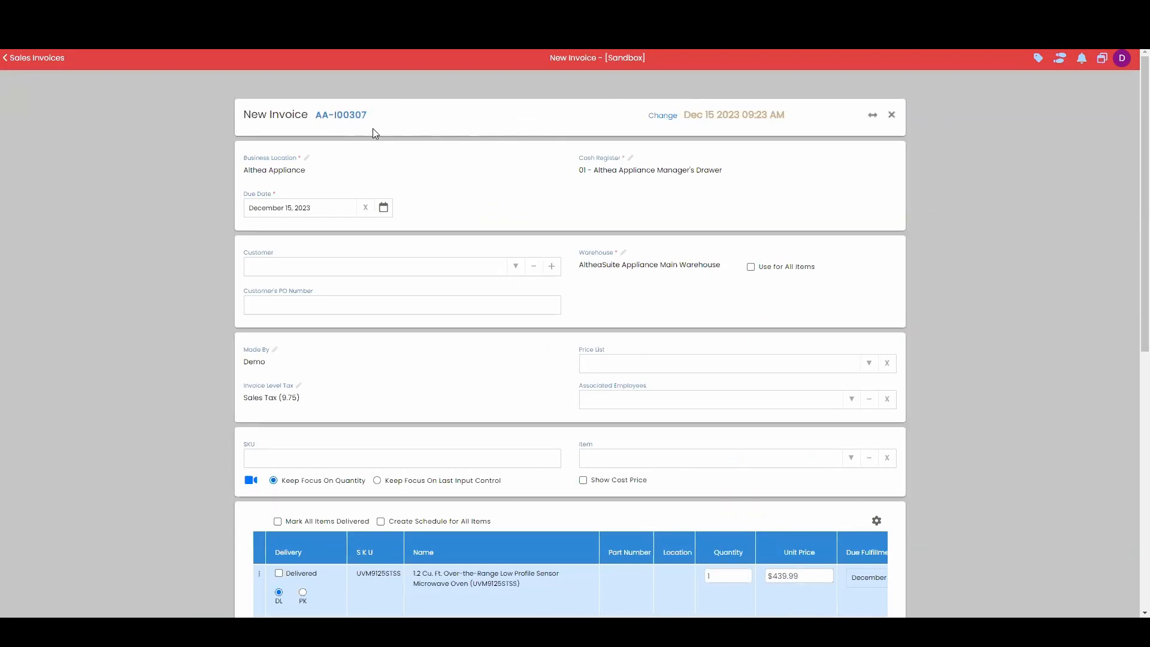
# - Try again to save the first invoice with its full pending amount paid in cash, and dismiss the resulting message
pyautogui.scroll(-10, 864, 574)
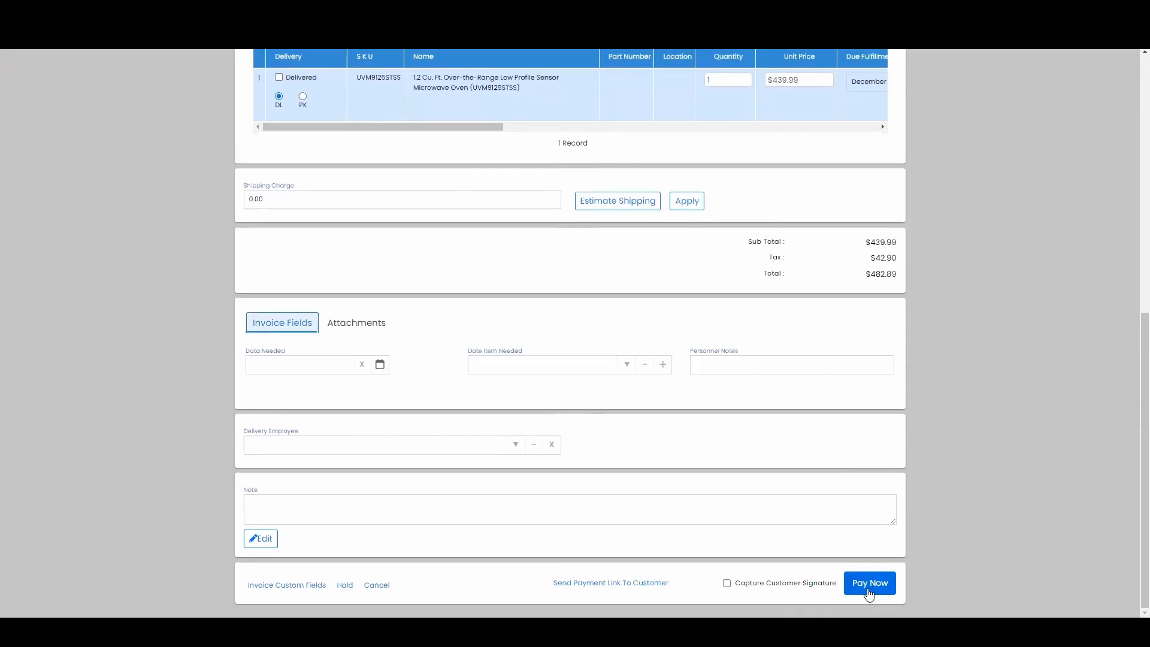
pyautogui.click(870, 584)
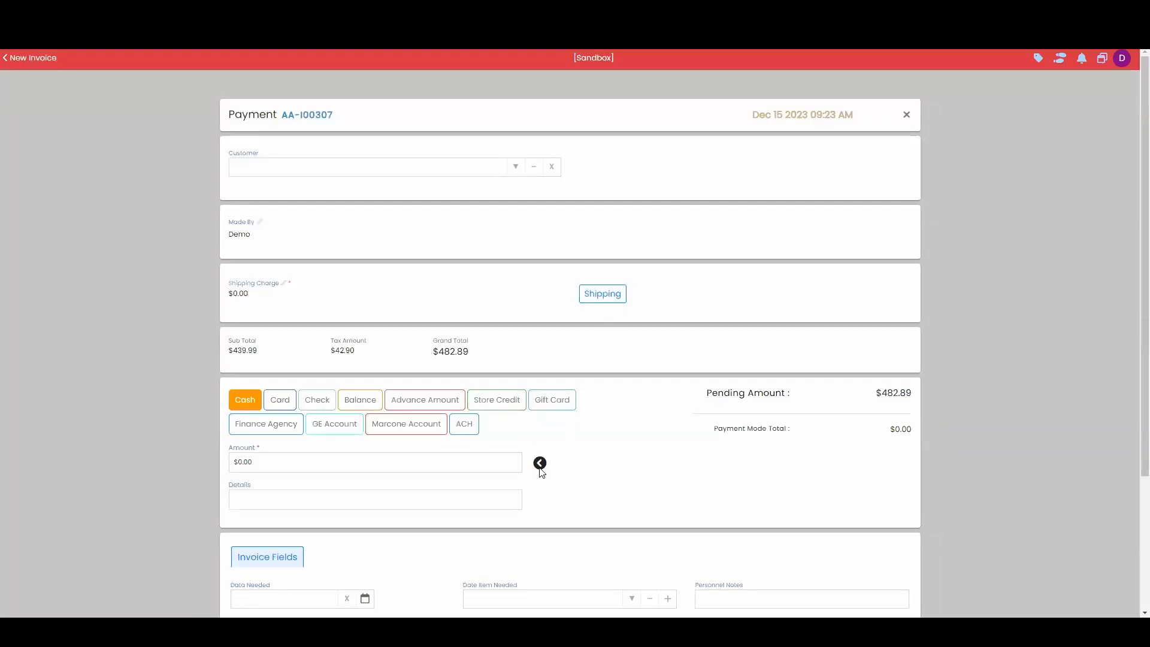
pyautogui.click(539, 462)
pyautogui.scroll(-3, 811, 526)
pyautogui.click(905, 579)
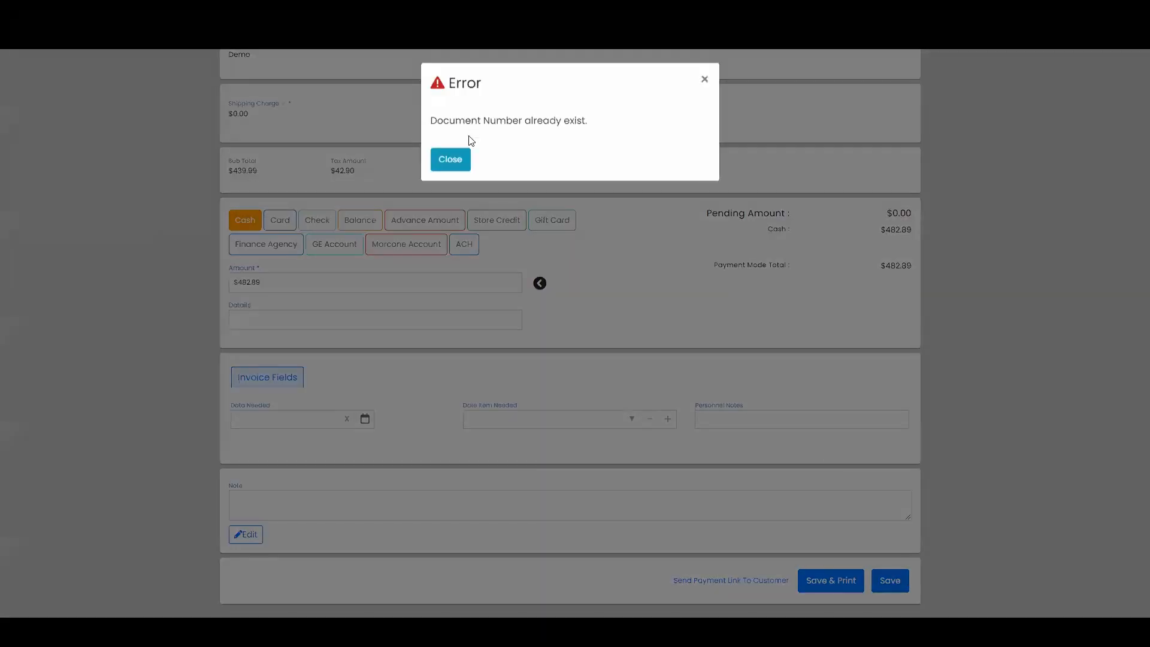
pyautogui.click(449, 157)
# - Return from payment to the first invoice and change its invoice number to AA-I00308
pyautogui.scroll(2, 486, 160)
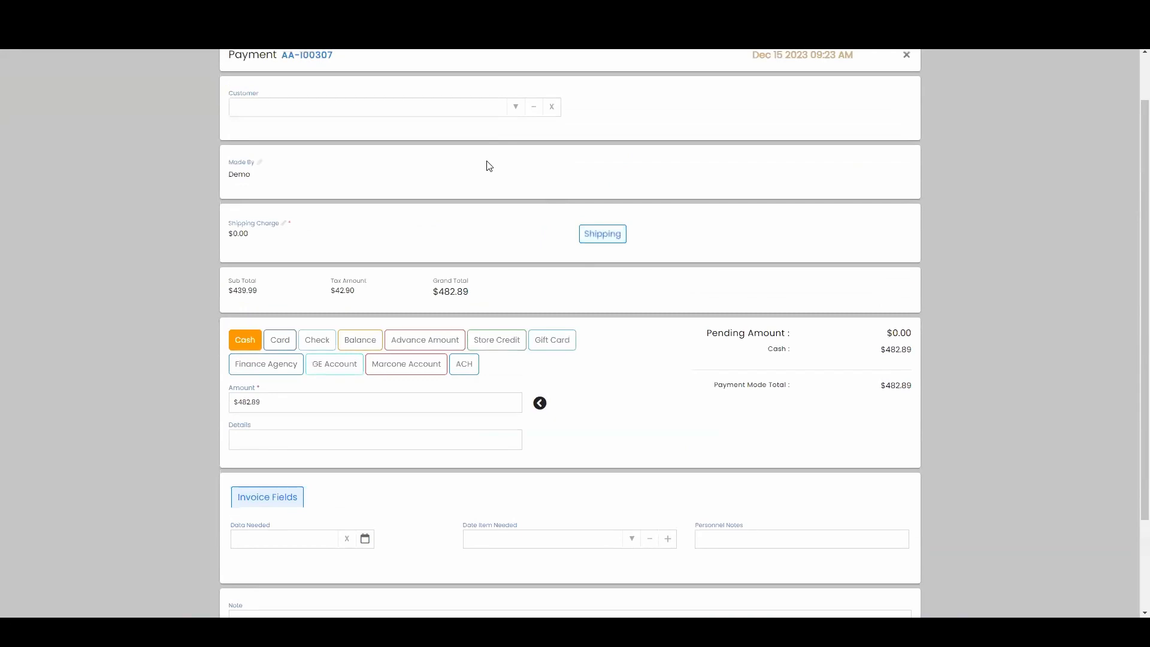
pyautogui.scroll(1, 482, 163)
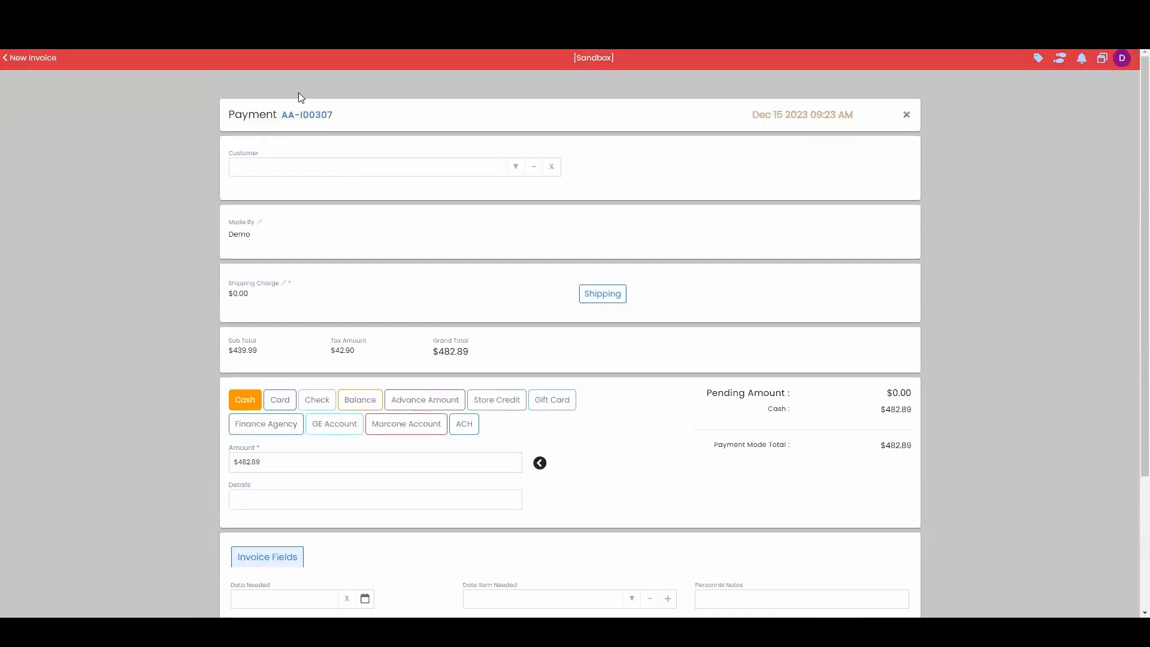
pyautogui.click(55, 58)
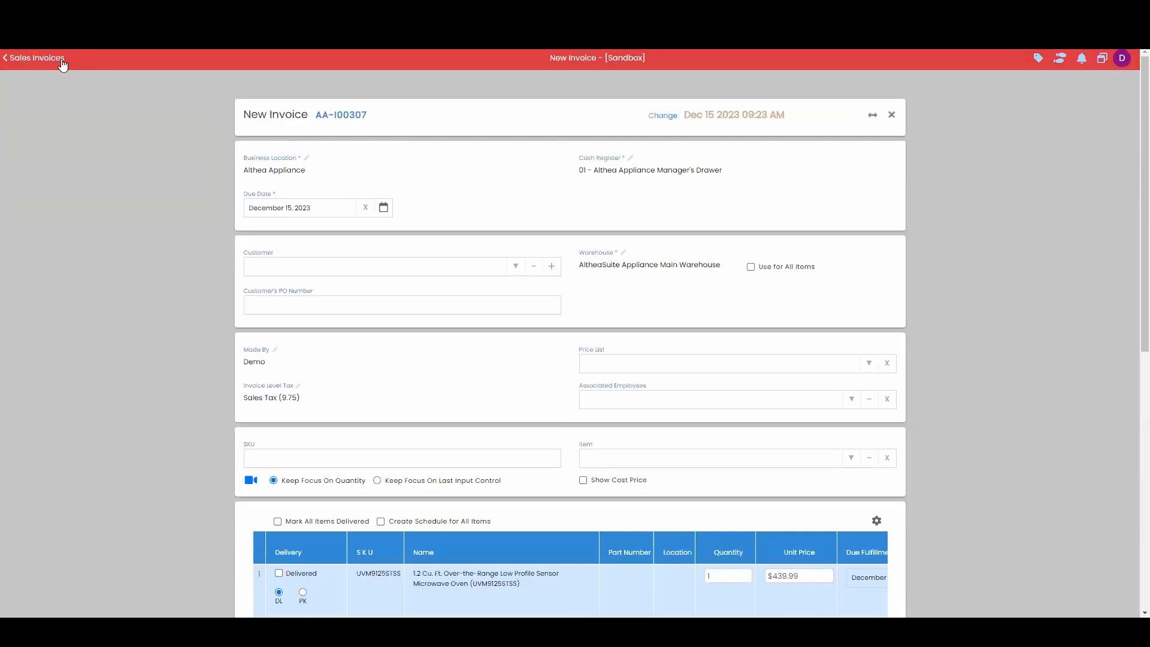
pyautogui.click(660, 115)
pyautogui.click(503, 170)
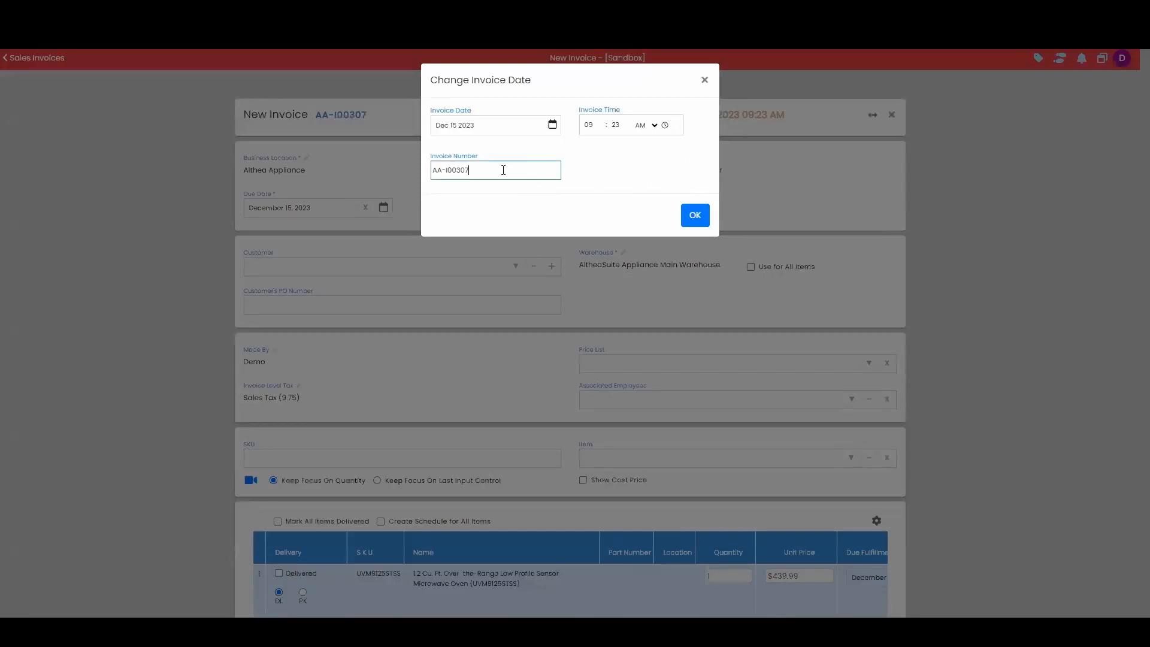
pyautogui.write('8')
pyautogui.click(694, 216)
# - Proceed to payment for the renumbered invoice, pay the full pending amount in cash and save it
pyautogui.scroll(-6, 778, 390)
pyautogui.scroll(-2, 862, 577)
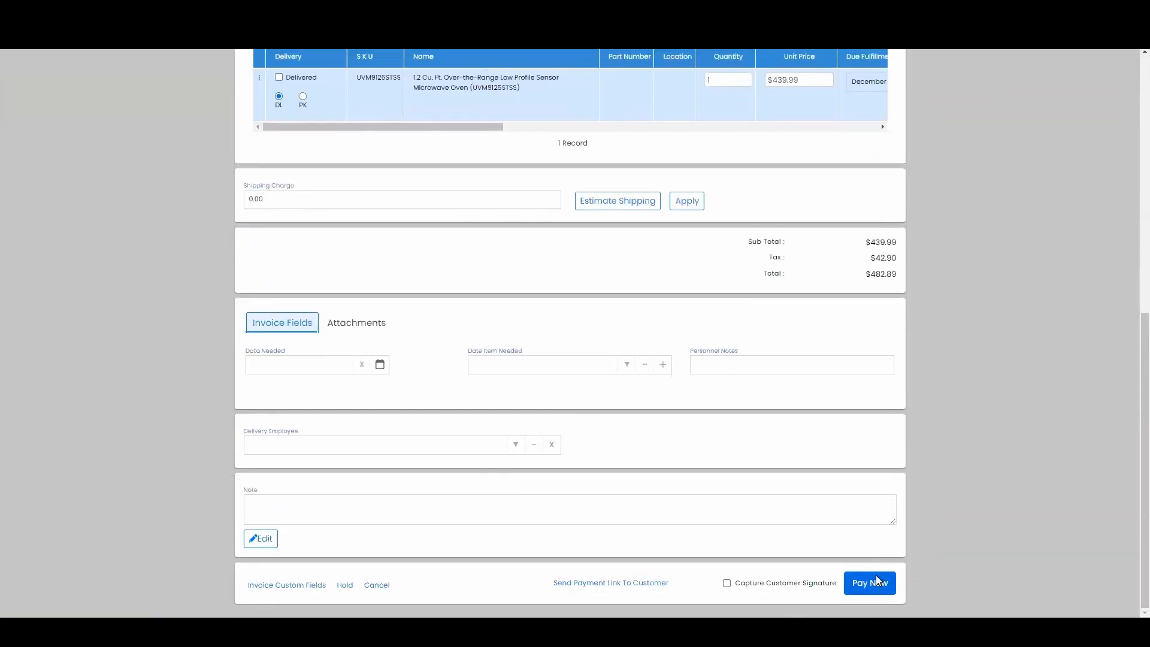
pyautogui.click(869, 576)
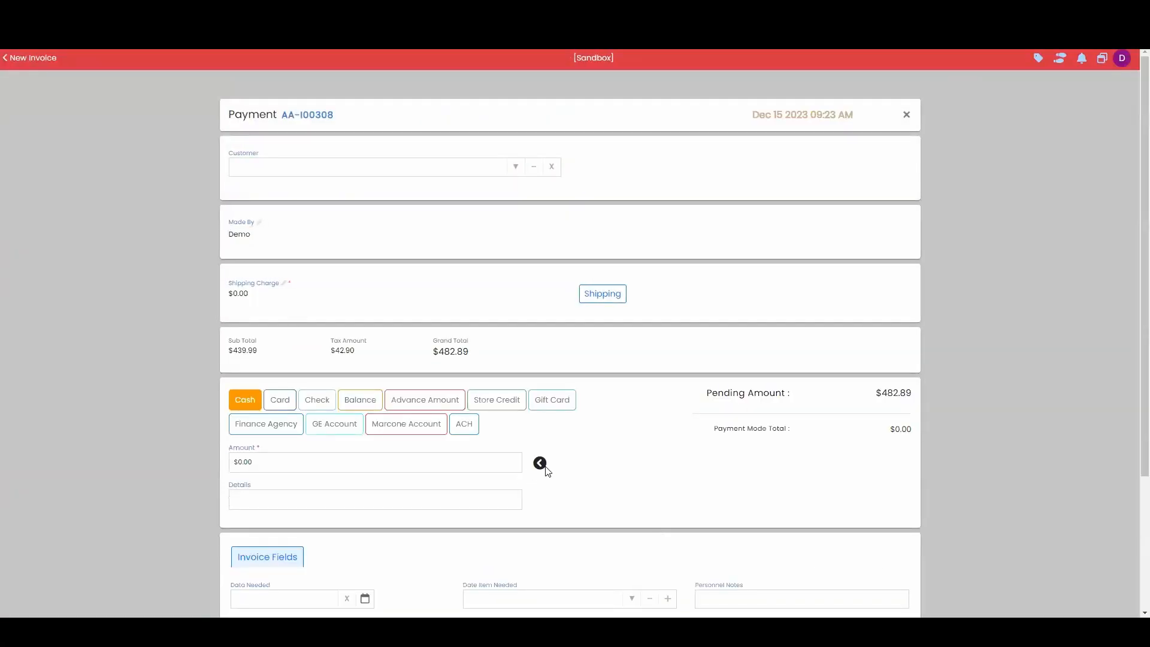
pyautogui.click(539, 463)
pyautogui.scroll(-3, 886, 606)
pyautogui.click(892, 577)
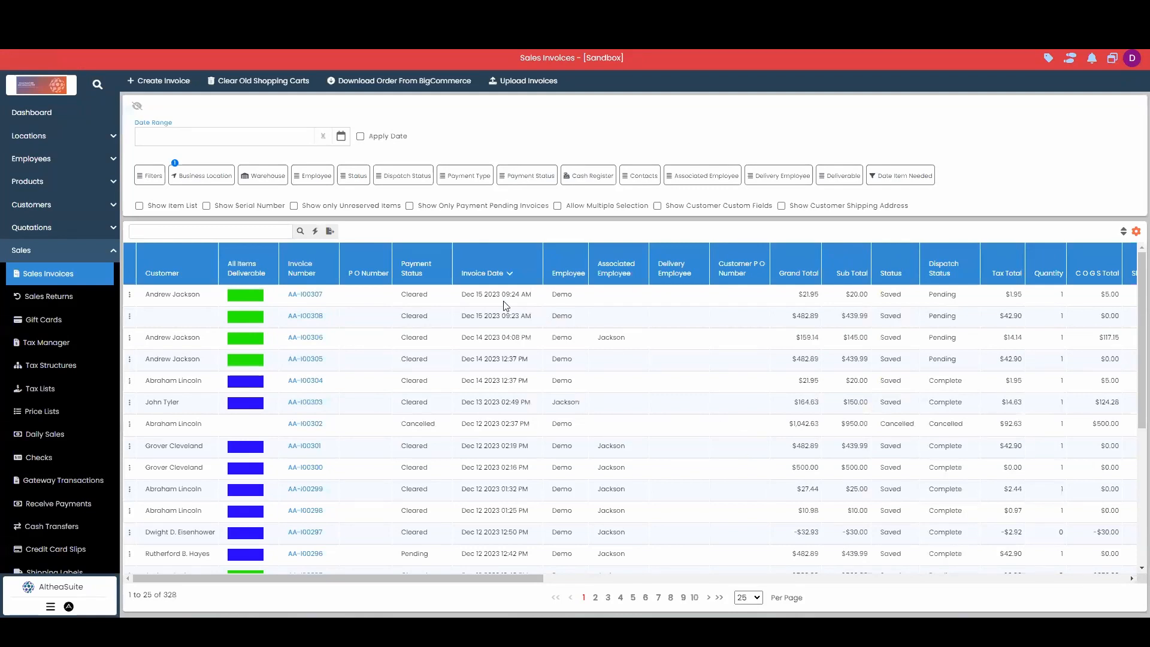
# - Review the rows of invoices AA-I00308 and AA-I00307 in the sales list, and open two new invoices side by side
pyautogui.click(395, 312)
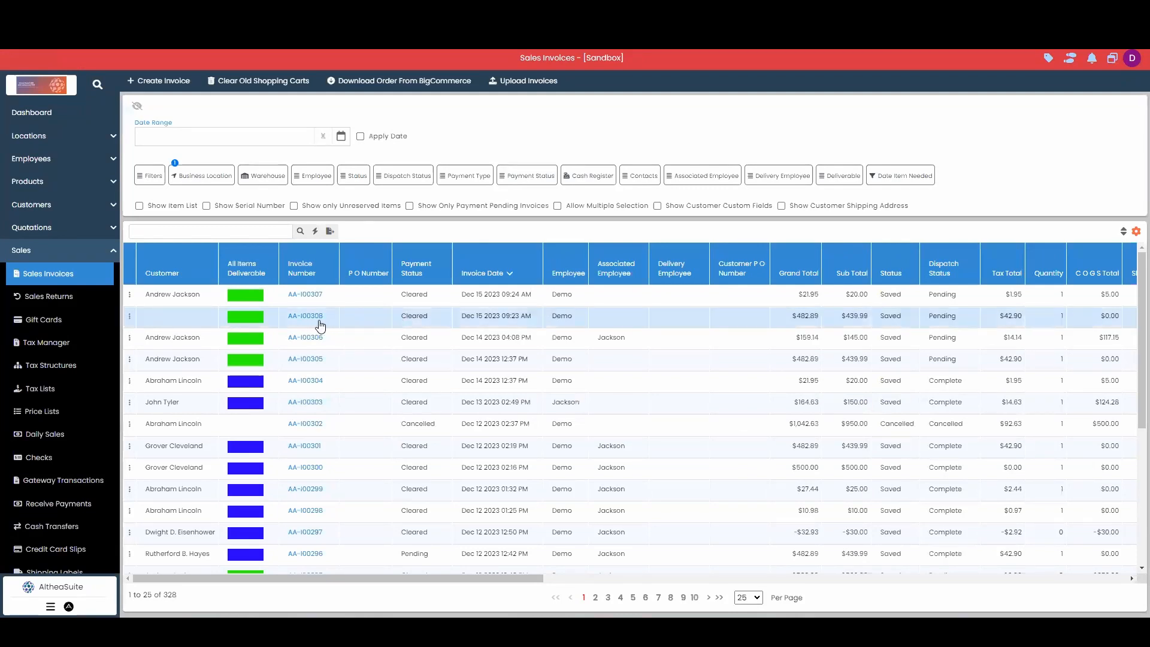
pyautogui.click(329, 296)
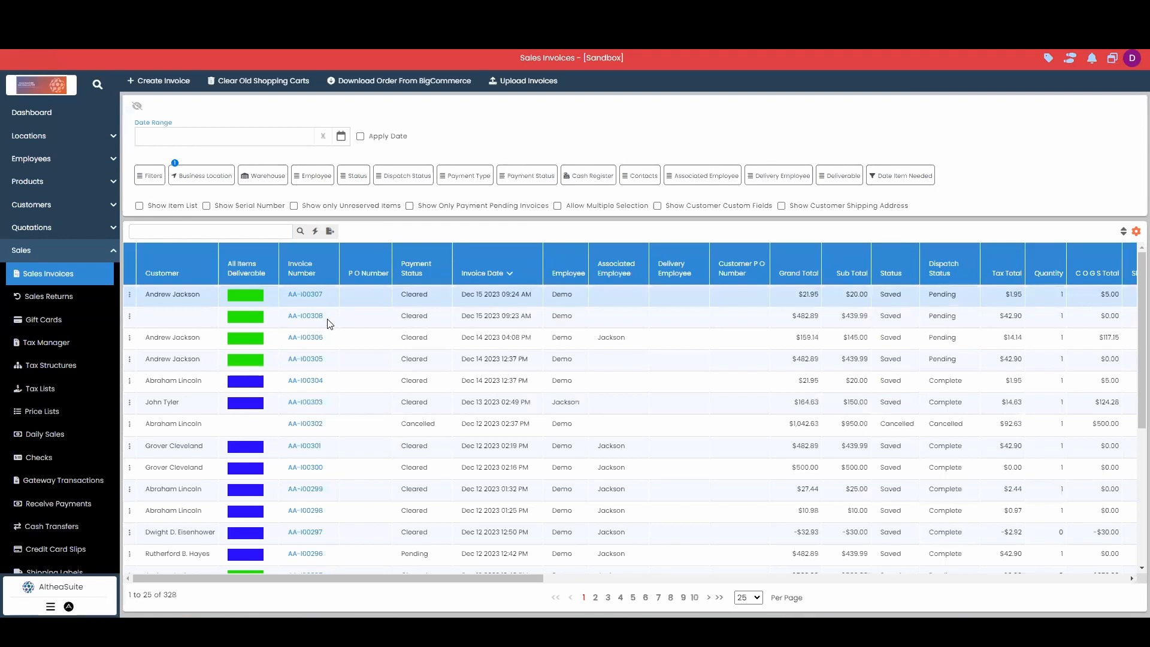
pyautogui.click(162, 80)
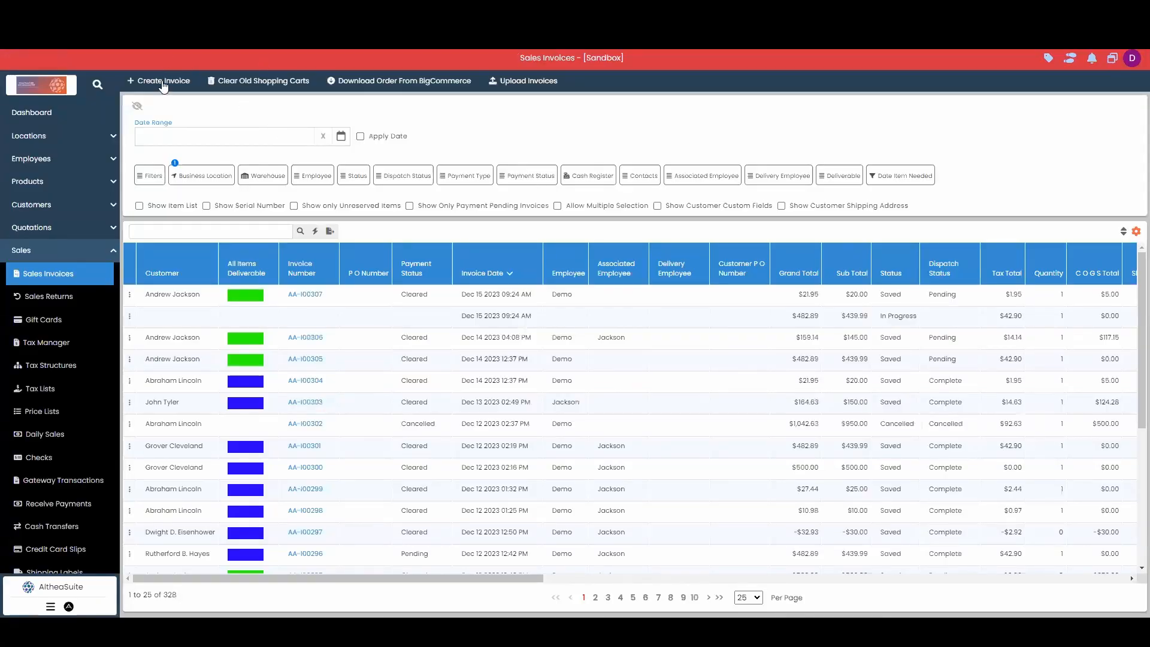
pyautogui.click(162, 84)
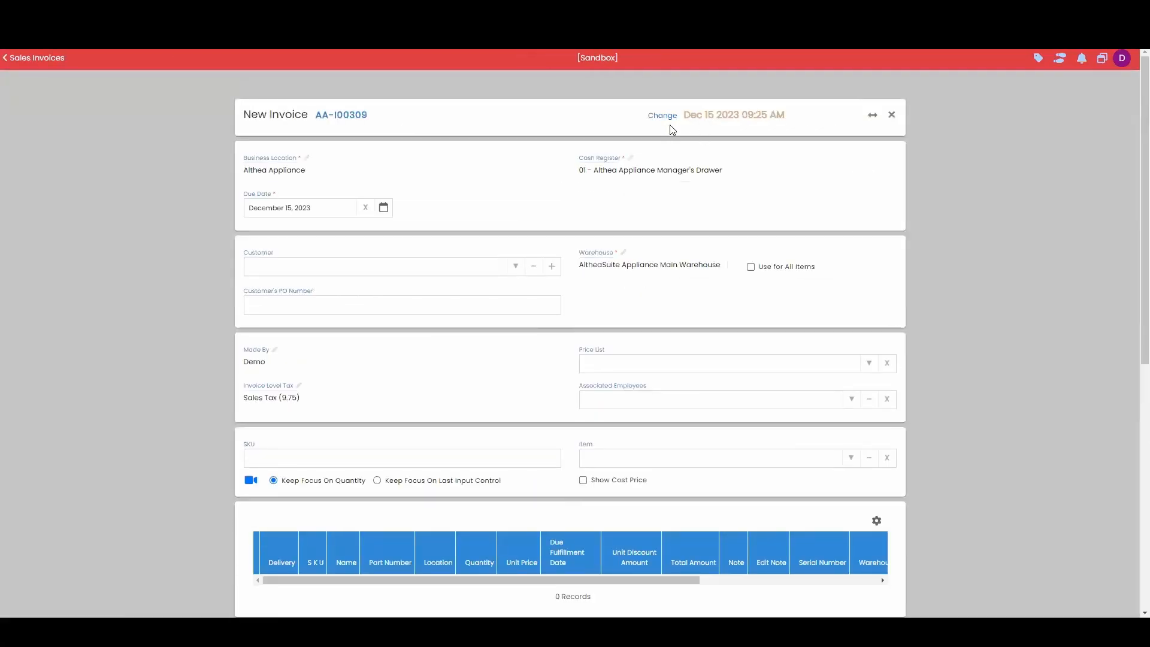
# - Select the fifth listed customer in the first new invoice and the seventh listed customer in the second
pyautogui.click(512, 270)
pyautogui.click(383, 379)
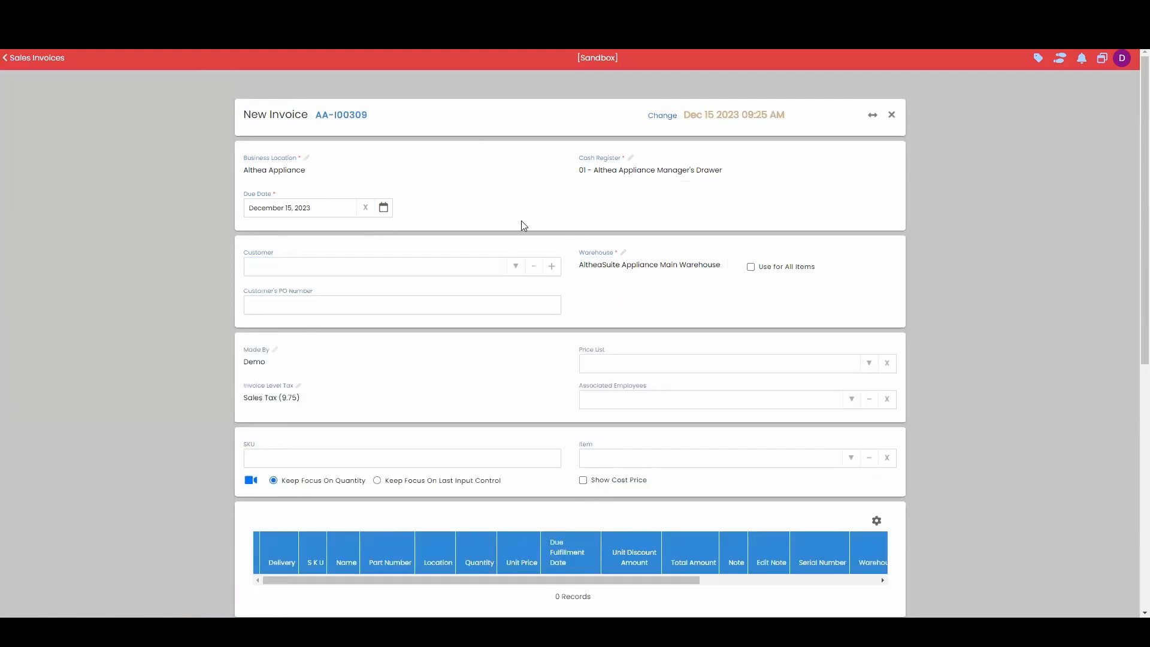
pyautogui.click(515, 266)
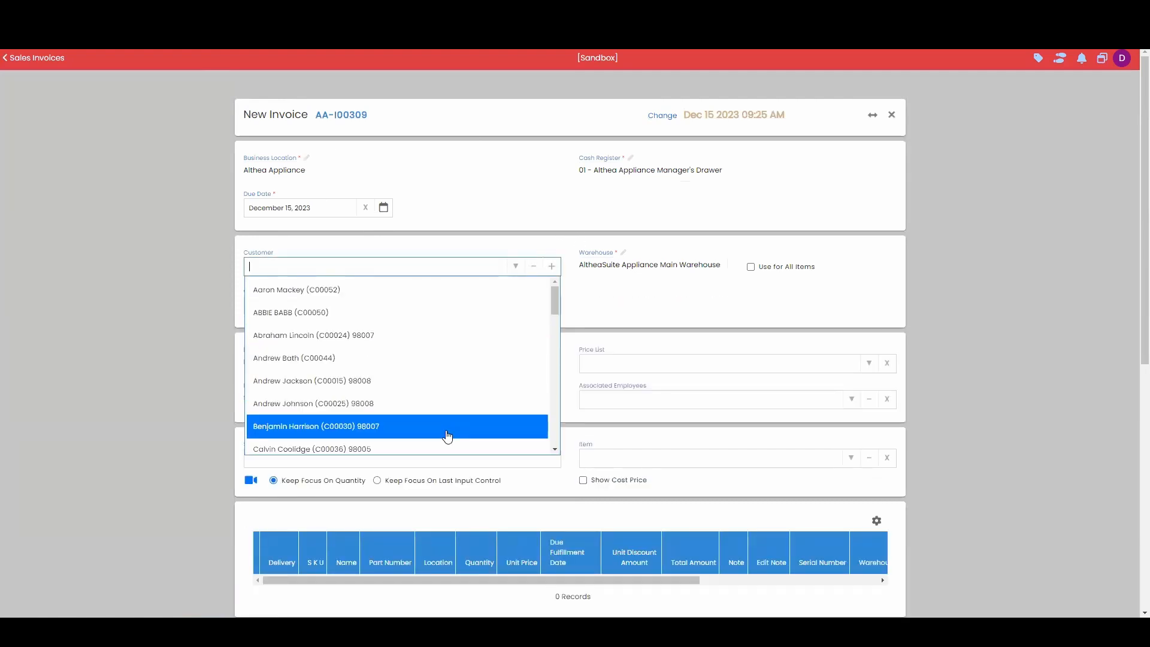
pyautogui.click(447, 433)
pyautogui.scroll(-4, 627, 471)
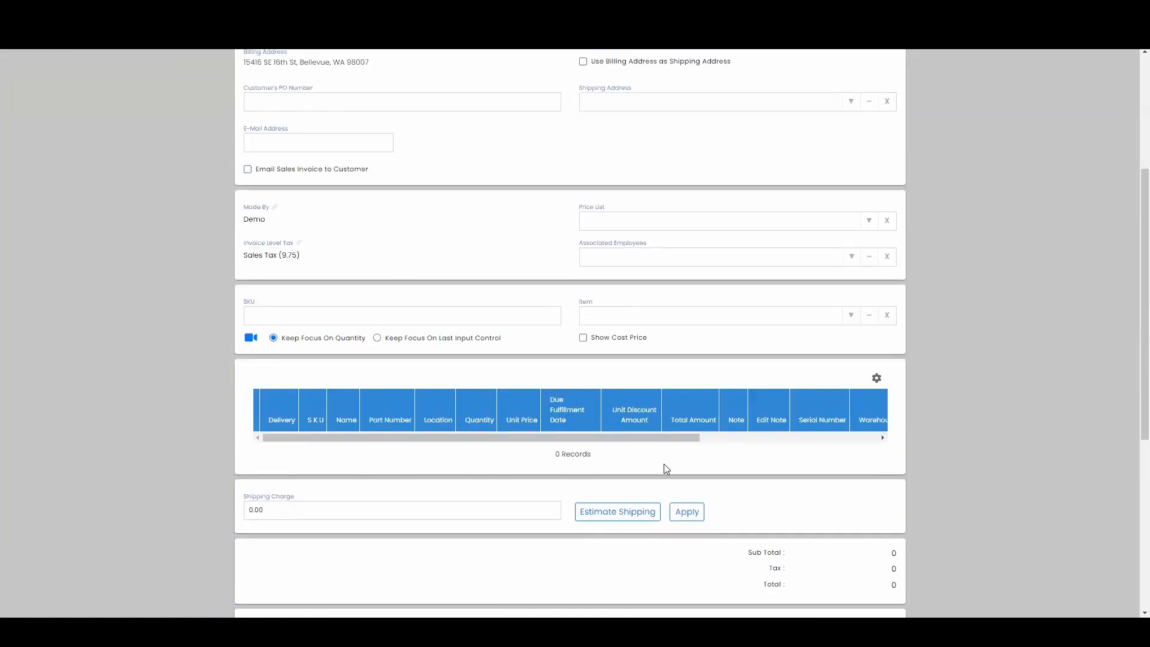
pyautogui.click(850, 314)
pyautogui.click(624, 400)
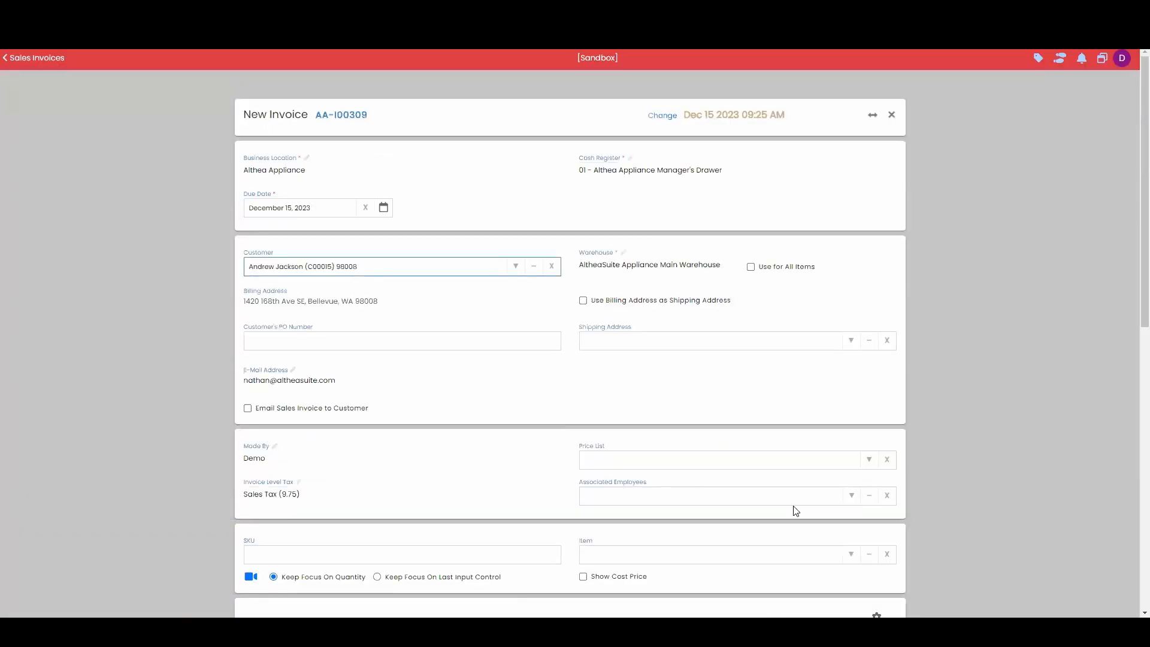
pyautogui.scroll(-4, 795, 510)
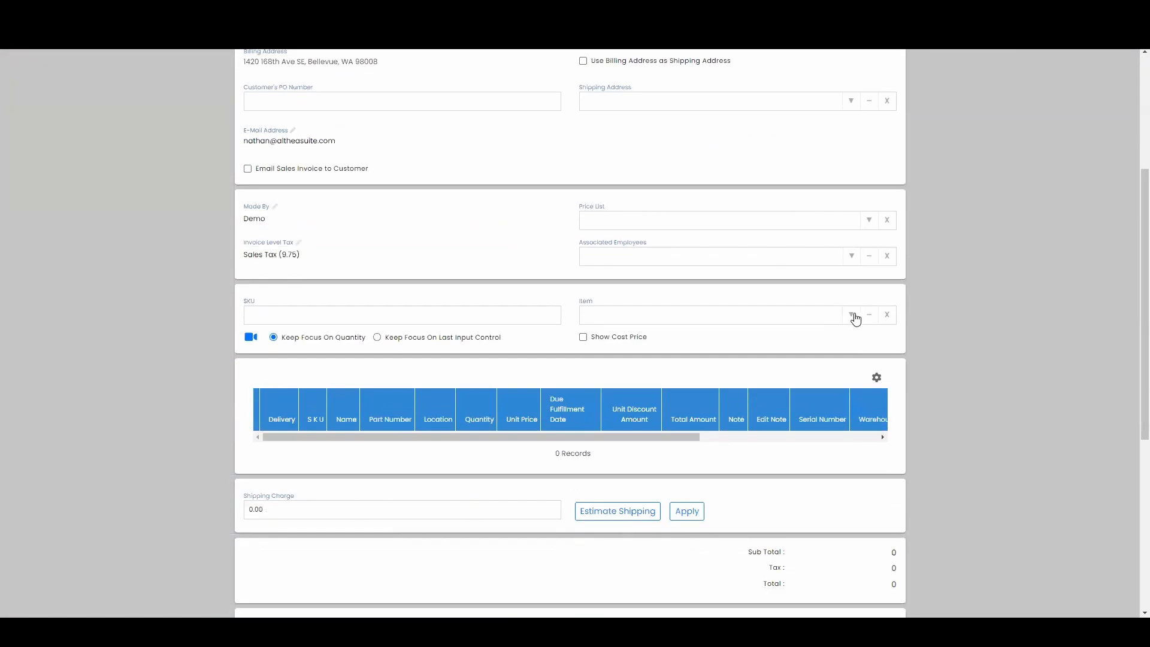
pyautogui.click(853, 315)
pyautogui.click(803, 408)
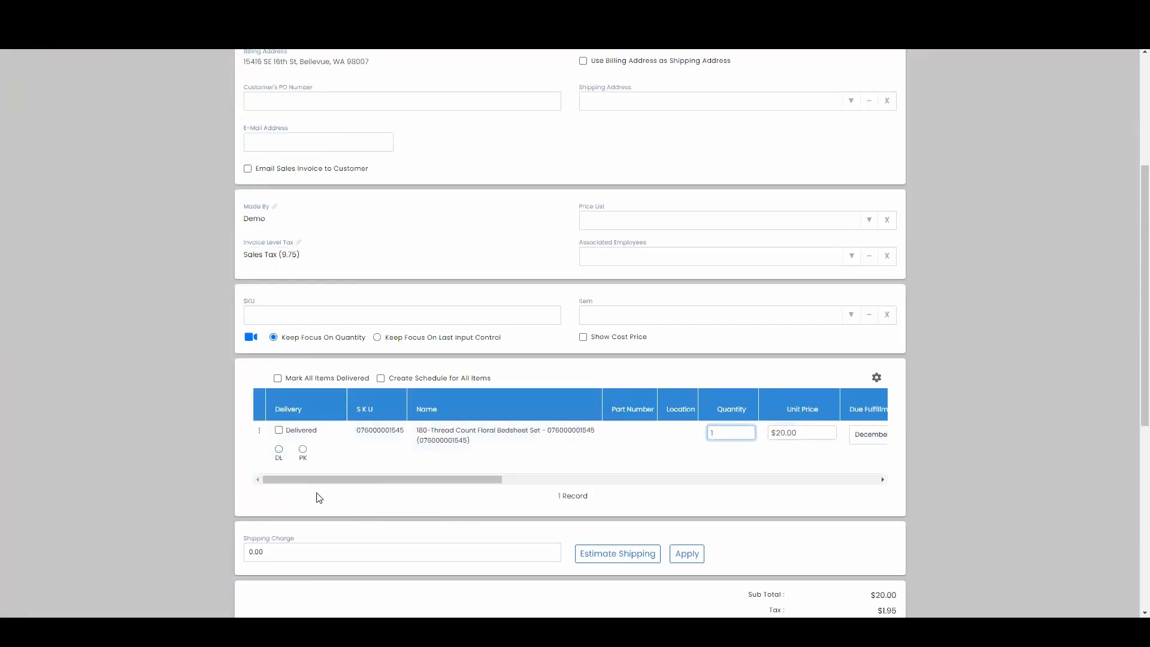
pyautogui.click(279, 449)
# - Proceed to payment in both new invoices and highlight the invoice number on the payment page for comparison
pyautogui.scroll(-7, 909, 524)
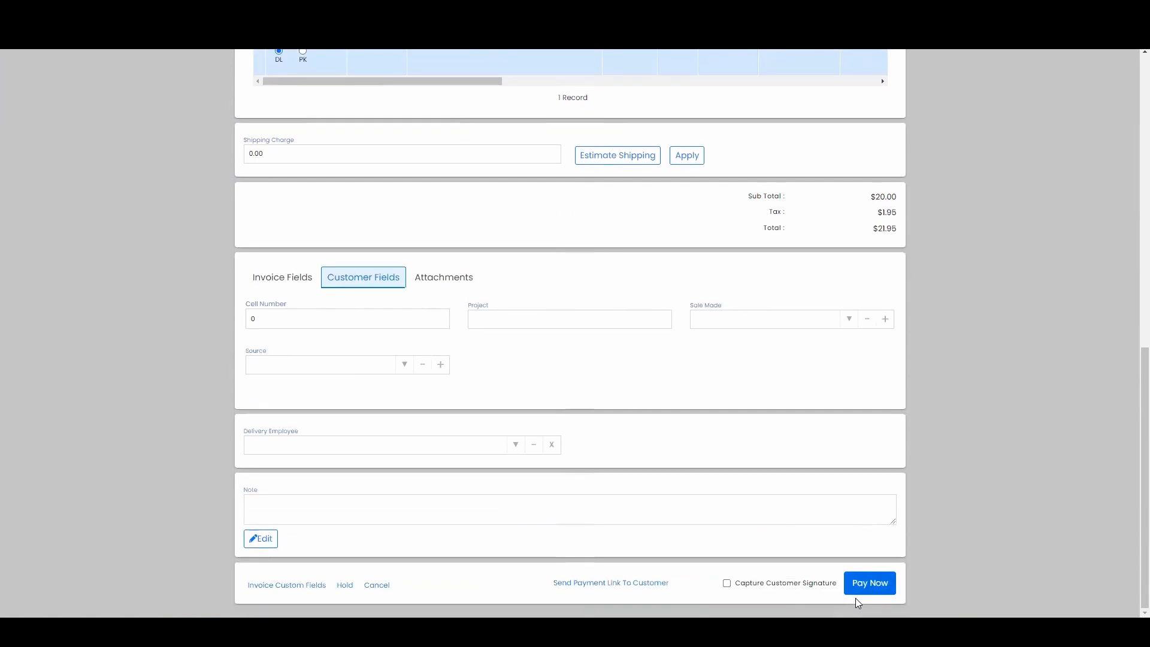
pyautogui.click(868, 583)
pyautogui.scroll(-9, 667, 398)
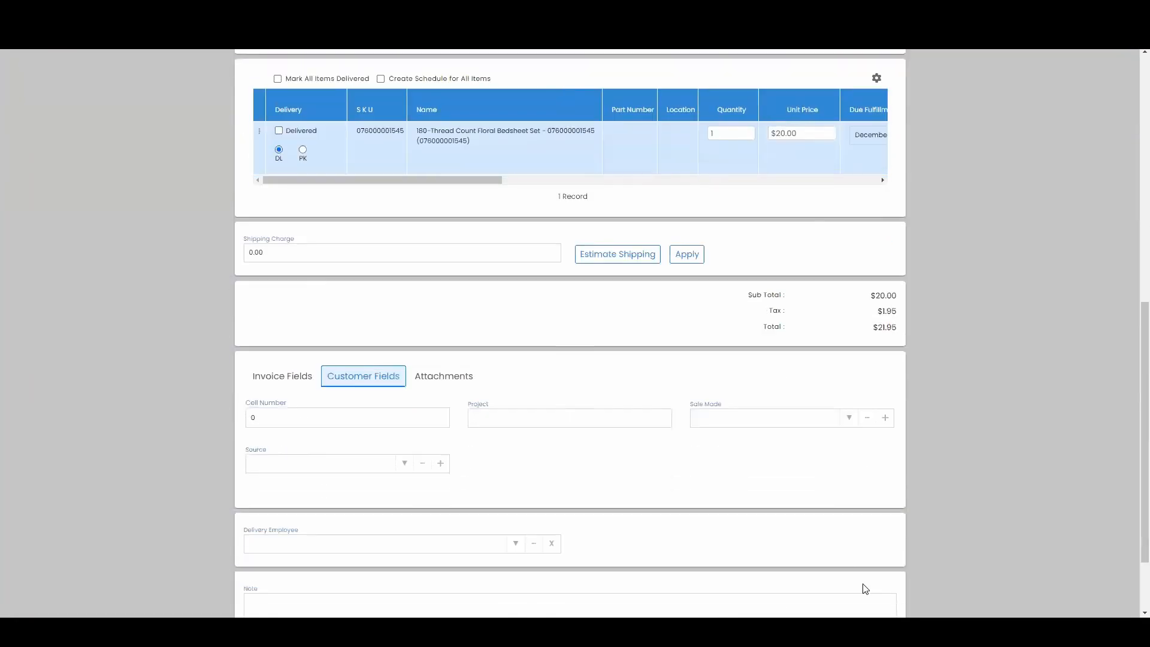
pyautogui.scroll(-2, 889, 578)
pyautogui.click(885, 583)
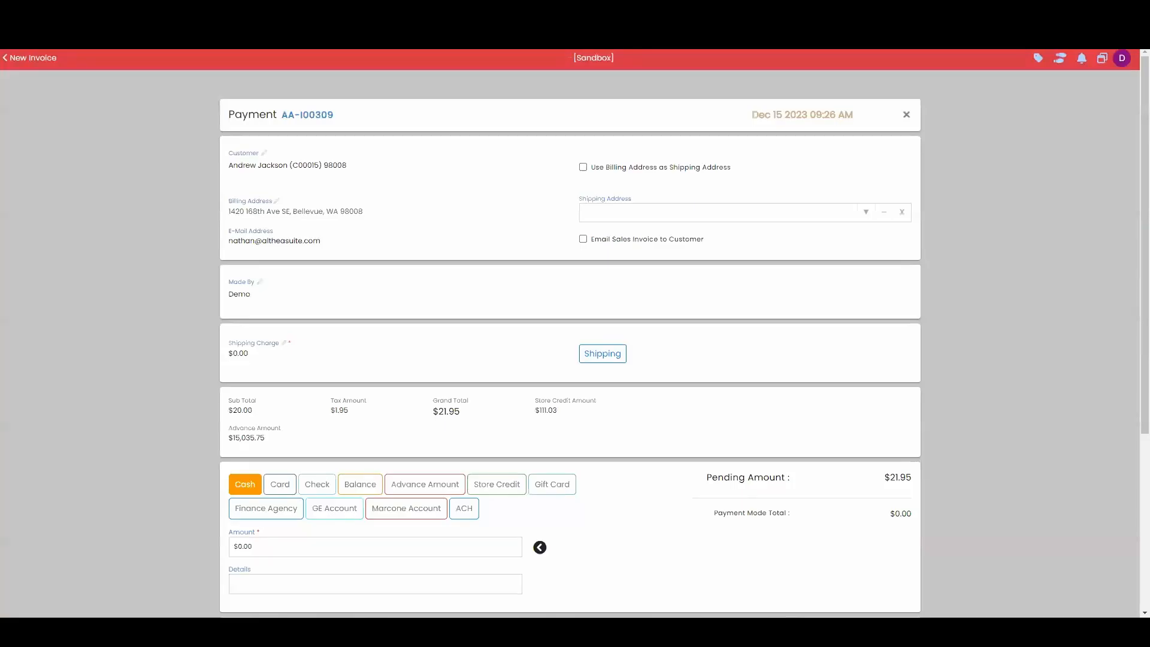
pyautogui.moveTo(283, 118); pyautogui.dragTo(352, 122)
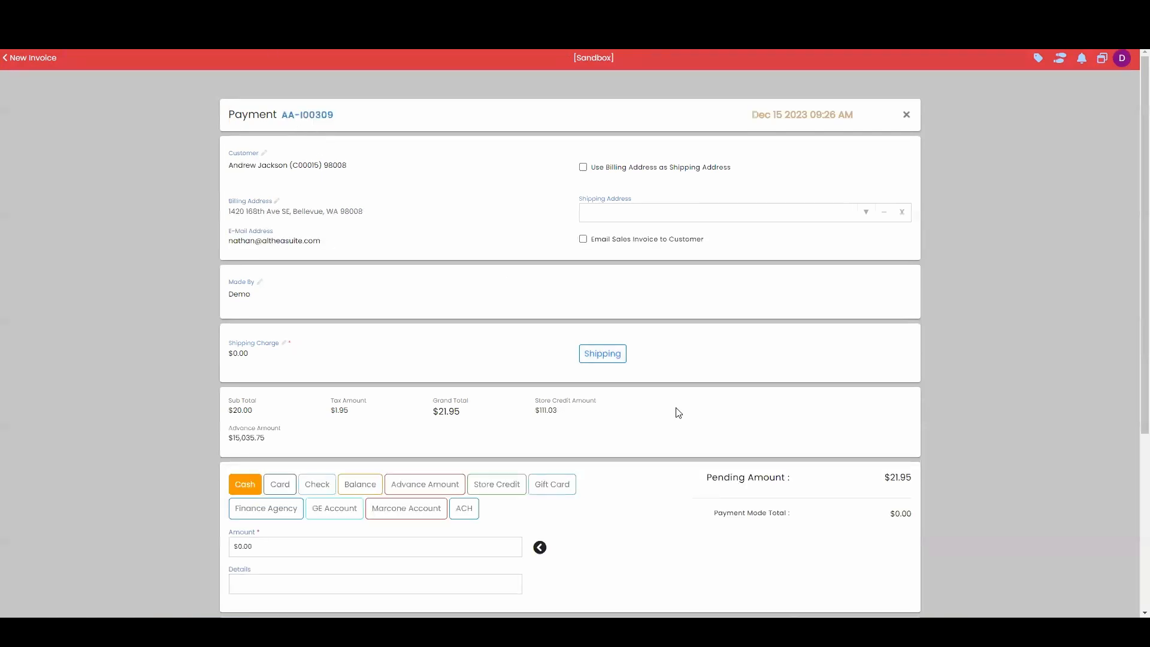
# - Apply the full pending amount in cash on both payments, and save the invoice of the seventh listed customer
pyautogui.scroll(-4, 675, 411)
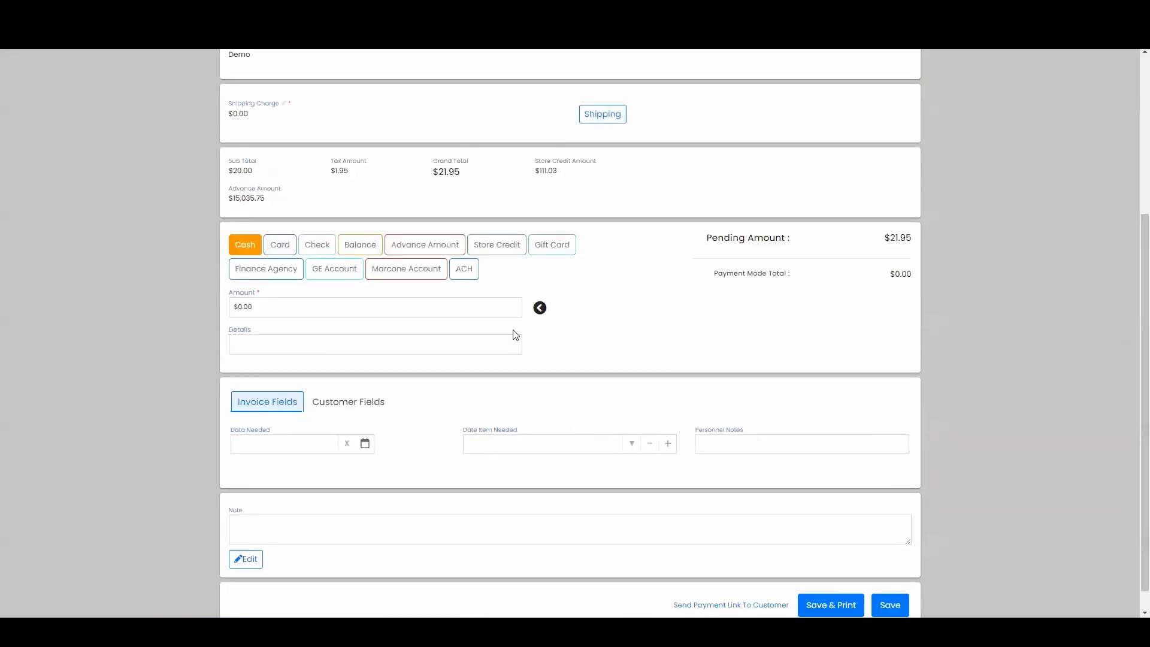
pyautogui.click(539, 308)
pyautogui.scroll(-1, 540, 299)
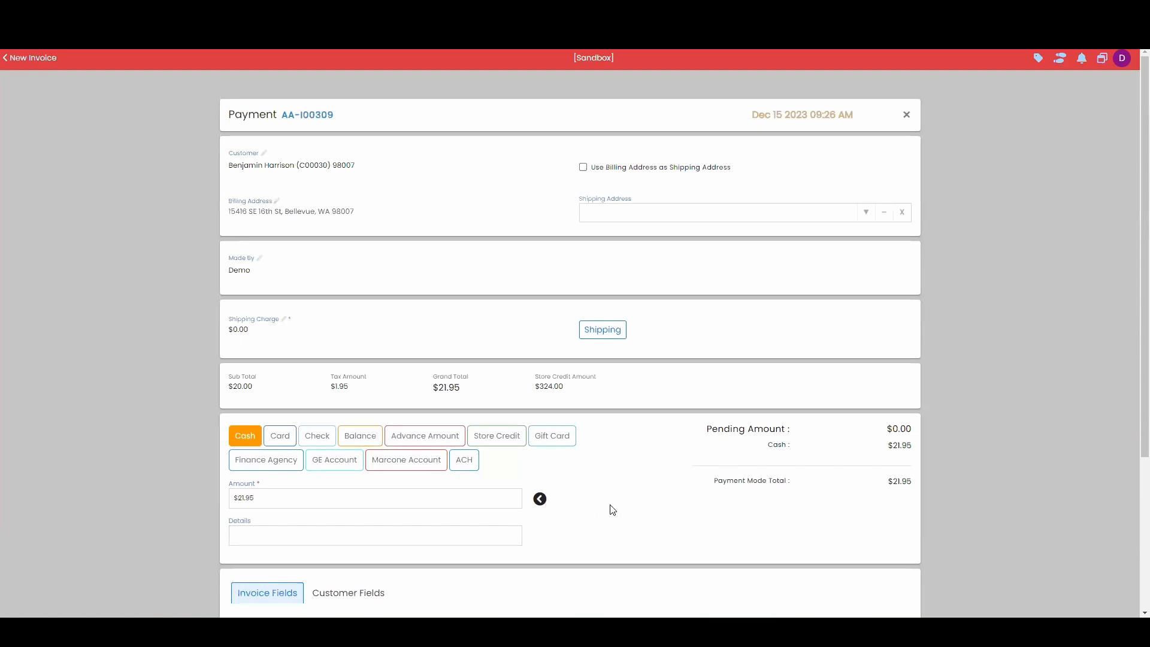
pyautogui.scroll(-4, 608, 507)
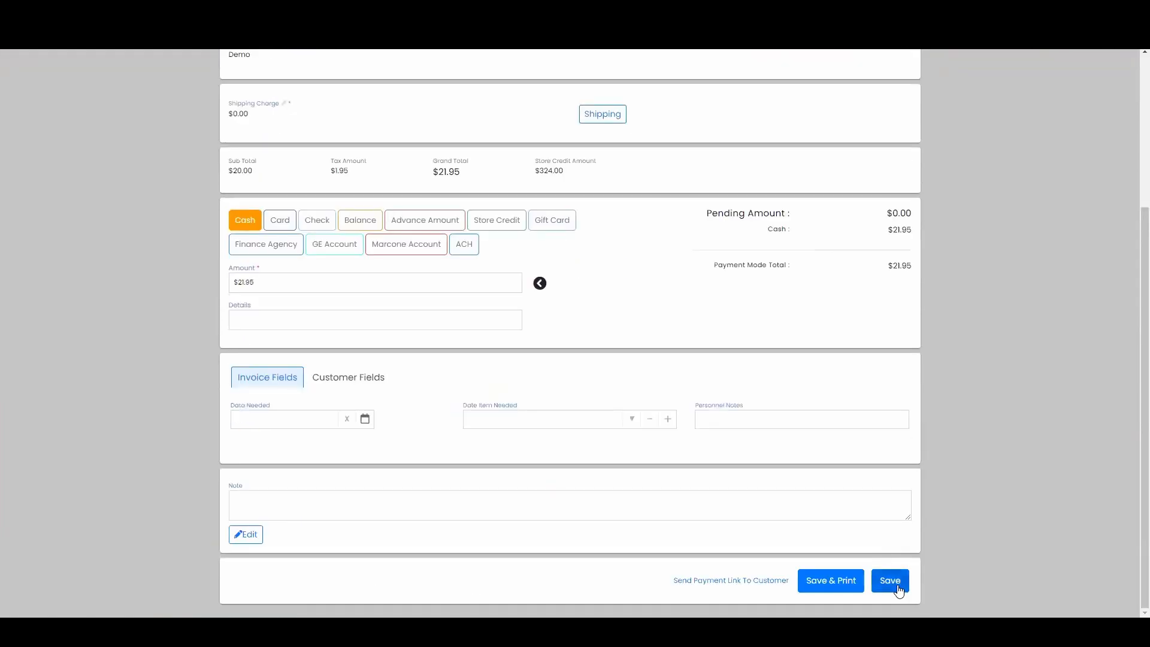
pyautogui.click(898, 588)
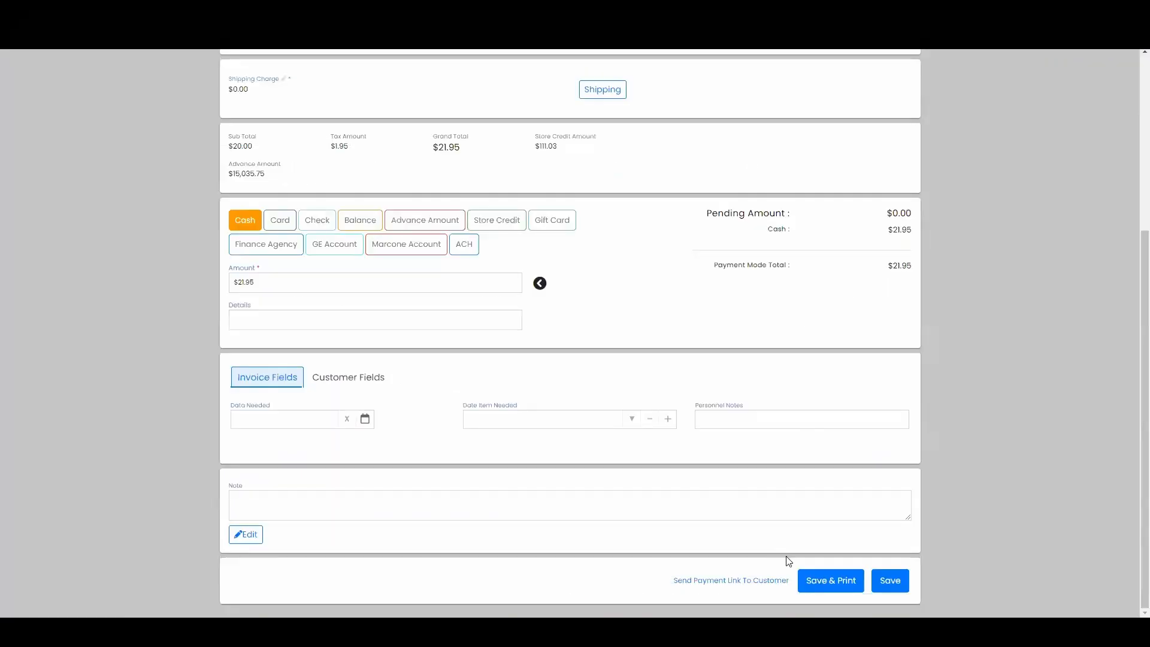
# - Check the invoice number on the fifth listed customer's payment page and submit that invoice for saving
pyautogui.scroll(5, 588, 382)
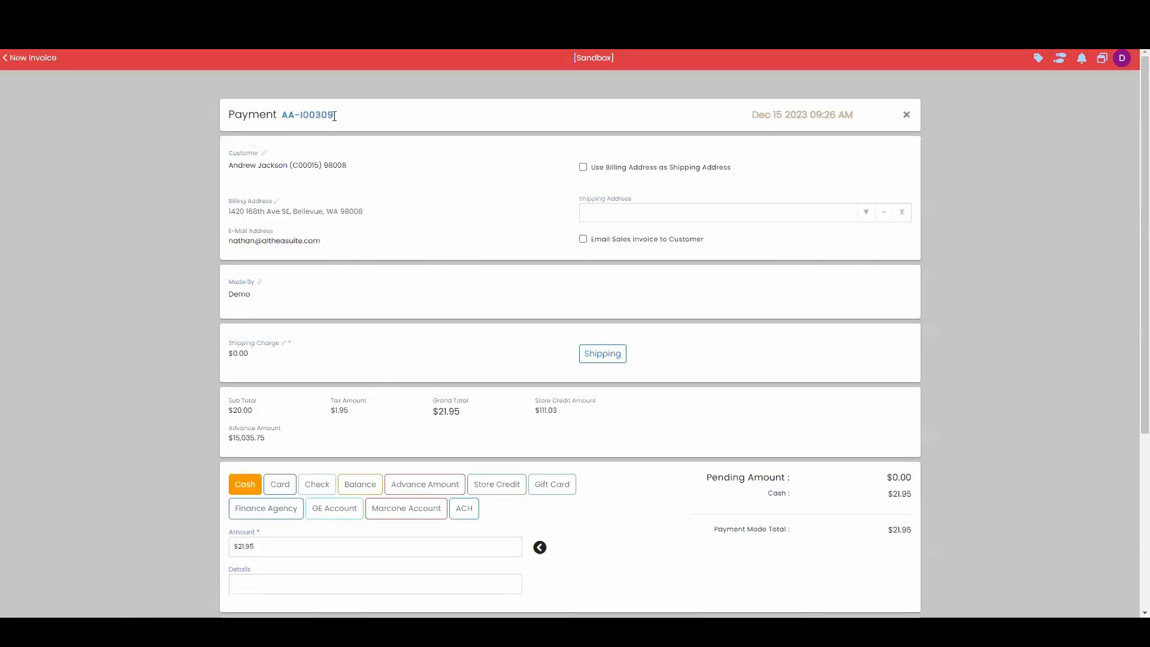
pyautogui.scroll(-5, 667, 541)
pyautogui.click(894, 582)
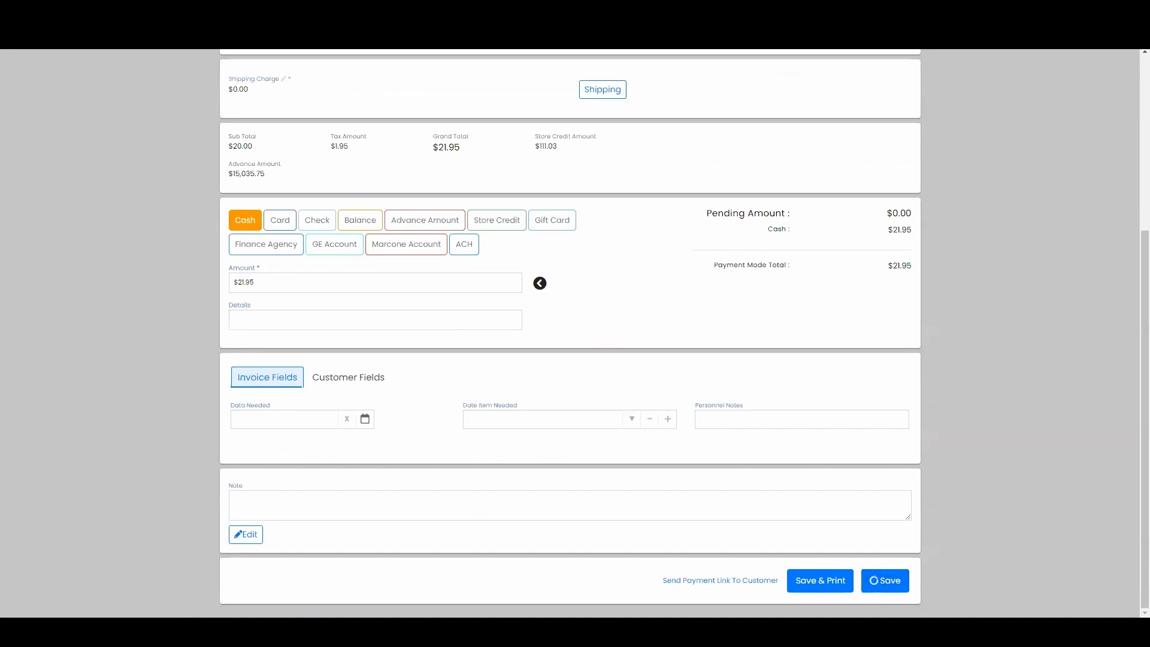